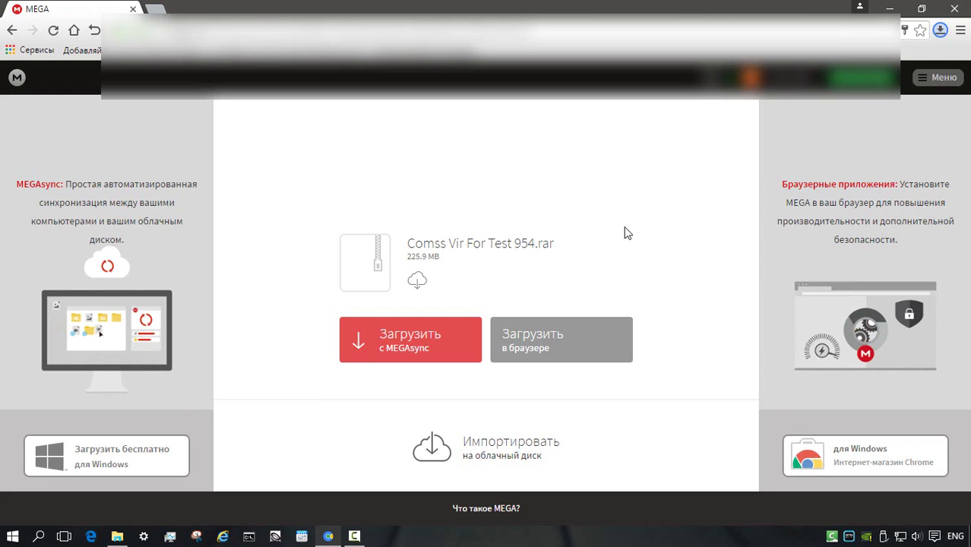
Download Comss Vir For Test 954.rar through the browser to the Desktop and place it above the ccav_install file.
{"action": "left_click", "coordinate": [540, 345]}
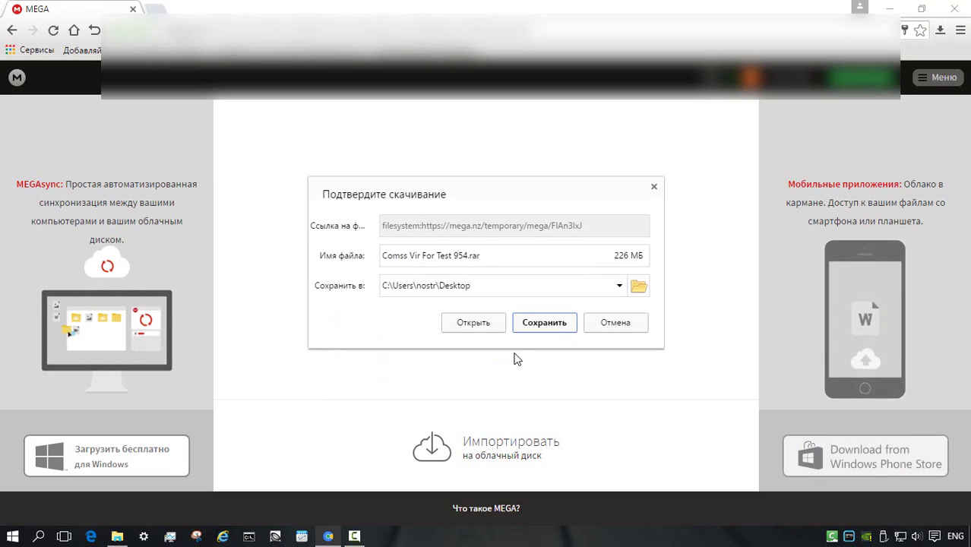
{"action": "left_click", "coordinate": [550, 328]}
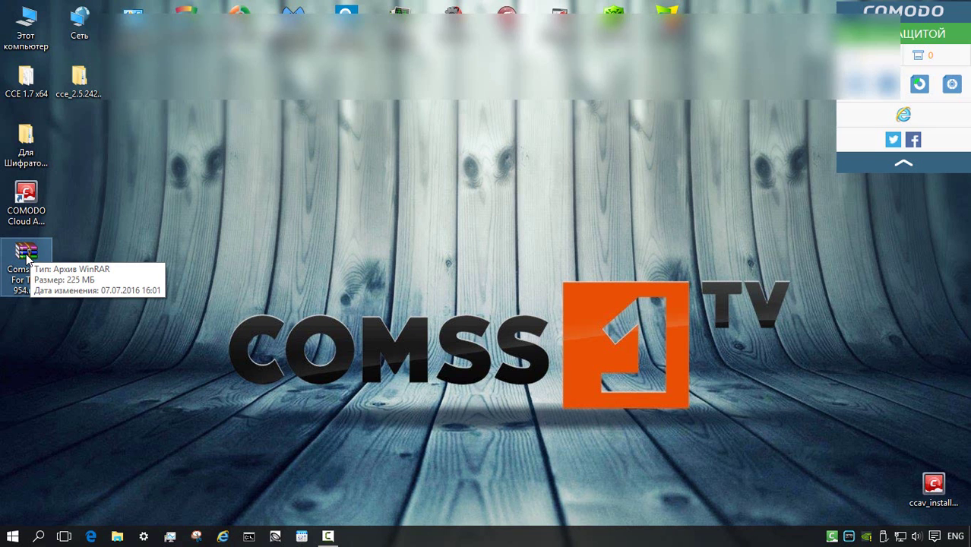
{"action": "left_click_drag", "start_coordinate": [27, 260], "coordinate": [940, 414]}
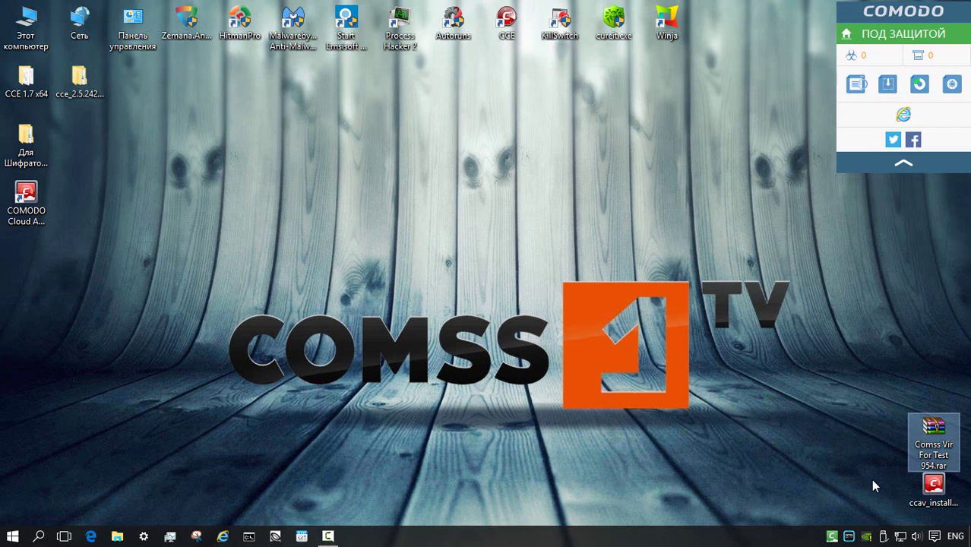
Extract Comss Vir For Test 954.rar to the desktop, entering the archive password.
{"action": "double_click", "coordinate": [933, 433]}
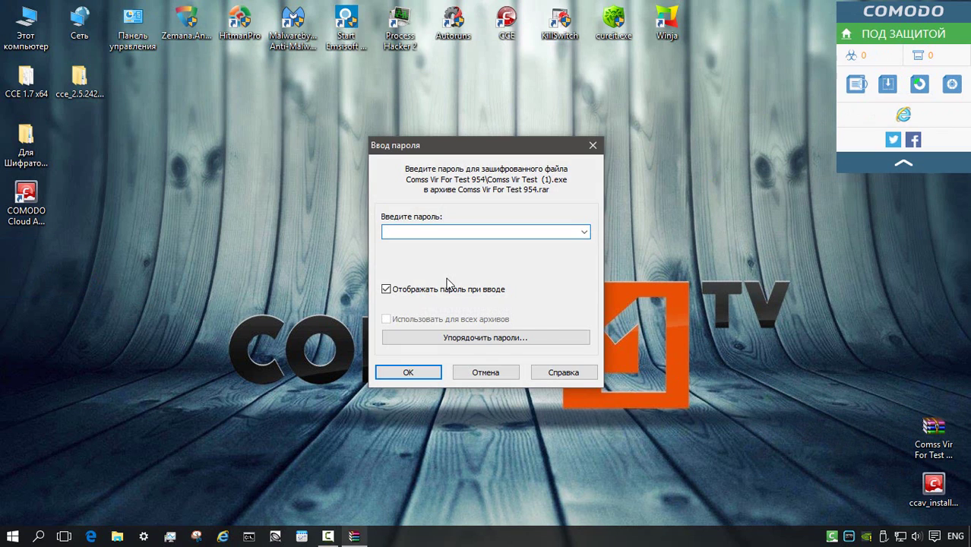
{"action": "key", "text": "Return"}
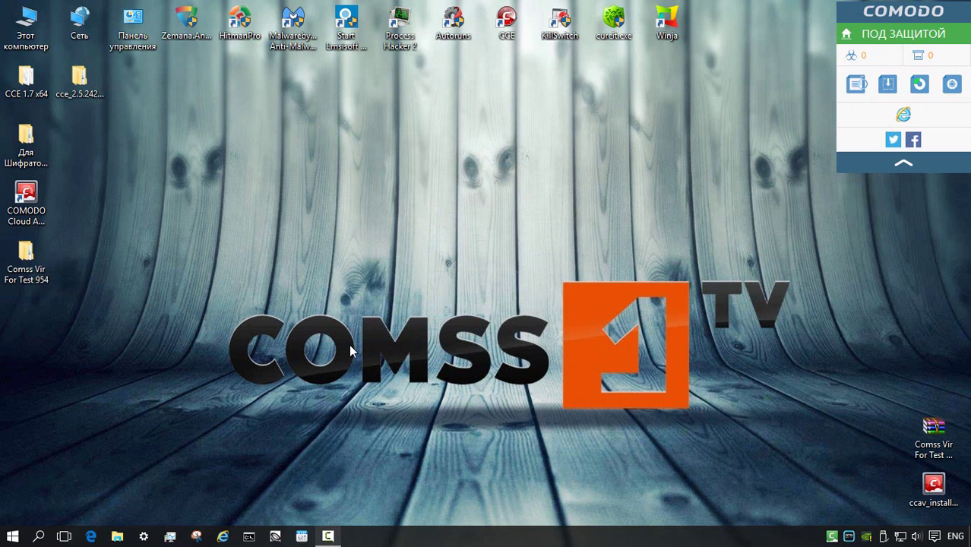
Open the inner Comss Vir For Test 954 folder, fit its Name column to the contents and narrow the window.
{"action": "double_click", "coordinate": [32, 259]}
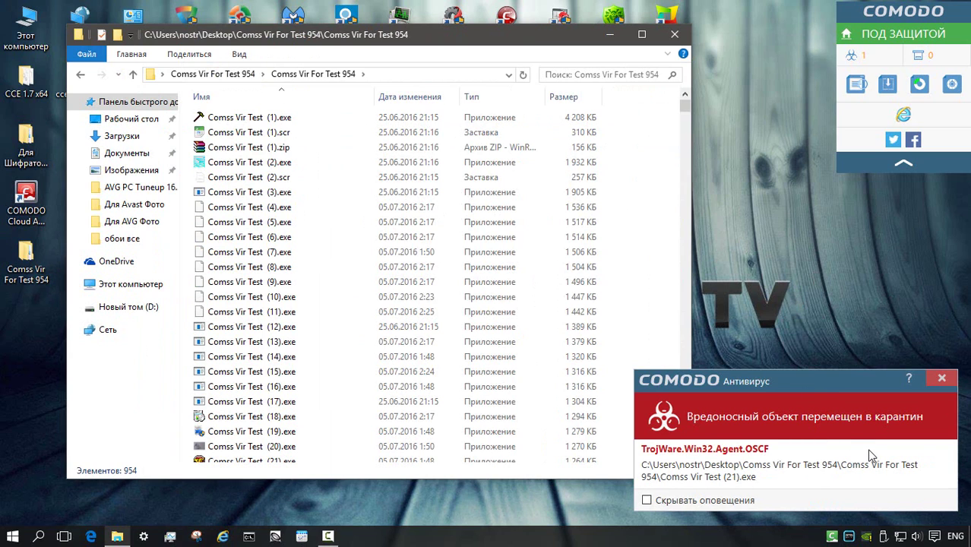
{"action": "double_click", "coordinate": [373, 95]}
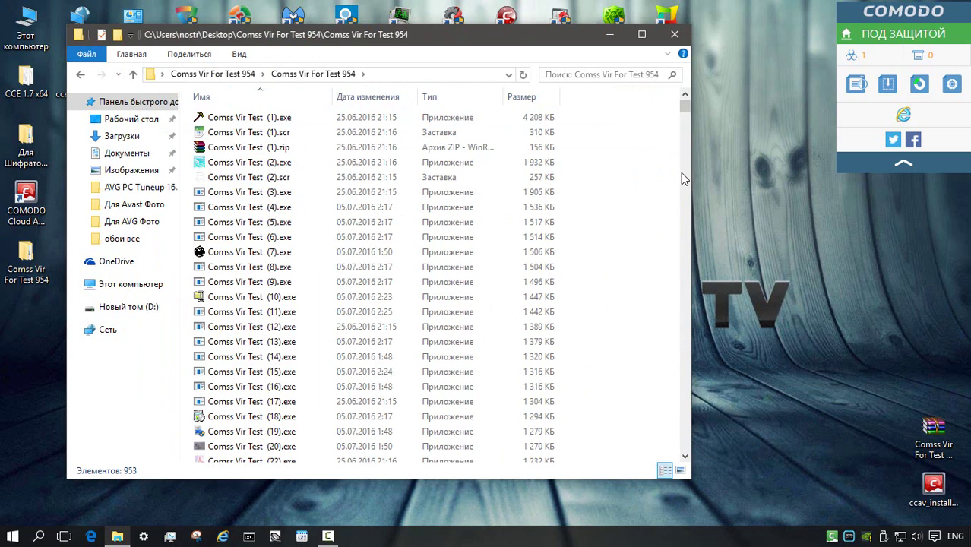
{"action": "left_click_drag", "start_coordinate": [692, 175], "coordinate": [604, 176]}
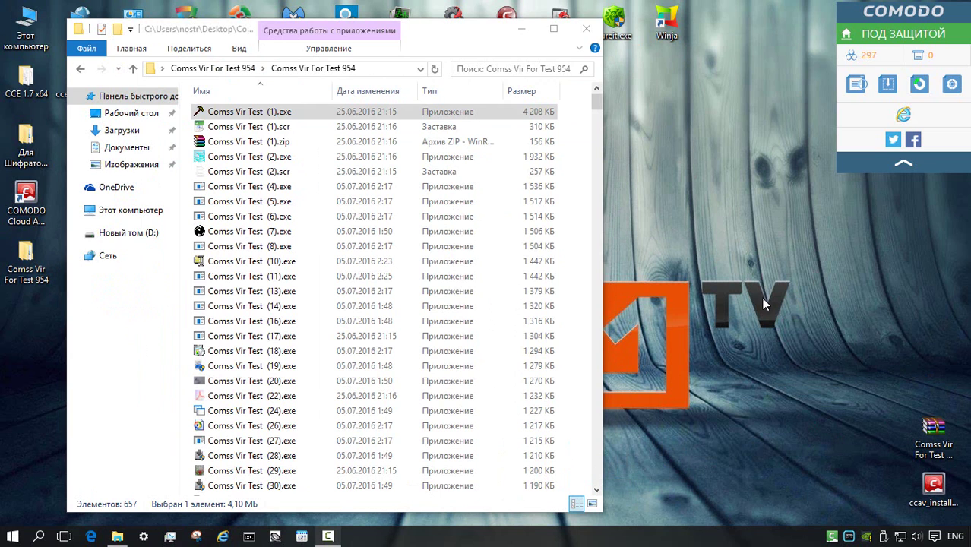
Go through the remaining test files one by one from Comss Vir Test (1).scr onward to check the antivirus's real-time reaction.
{"action": "left_click", "coordinate": [460, 127]}
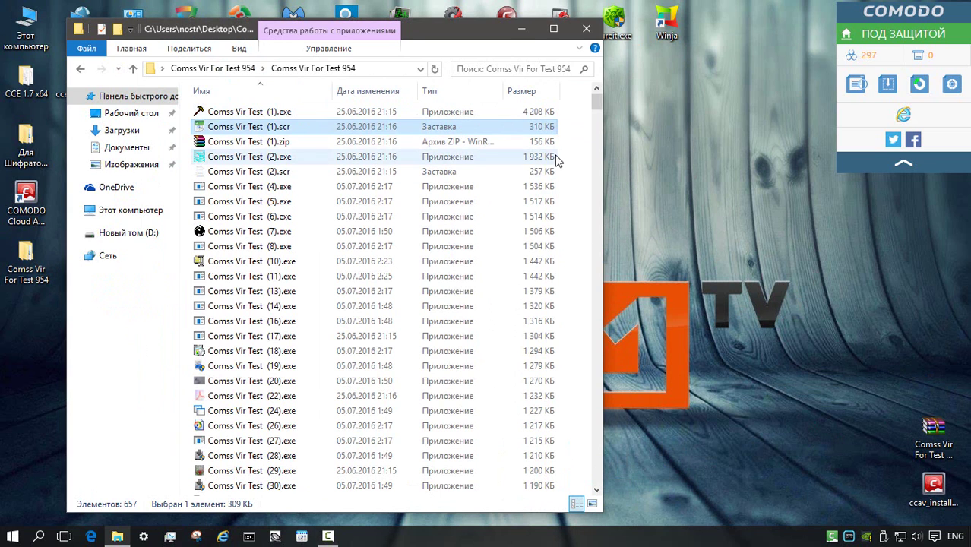
{"action": "key", "text": "Down"}
{"action": "key", "text": "Down"}
{"action": "key", "text": "Down"}
{"action": "key", "text": "Down"}
{"action": "key", "text": "Down"}
{"action": "key", "text": "Down"}
{"action": "key", "text": "Down"}
{"action": "key", "text": "Down"}
{"action": "key", "text": "Down"}
{"action": "key", "text": "Down"}
{"action": "key", "text": "Down"}
{"action": "key", "text": "Down"}
{"action": "key", "text": "Down"}
{"action": "key", "text": "Down"}
{"action": "key", "text": "Down"}
{"action": "key", "text": "Down"}
{"action": "key", "text": "Down"}
{"action": "key", "text": "Down"}
{"action": "key", "text": "Down"}
{"action": "key", "text": "Down"}
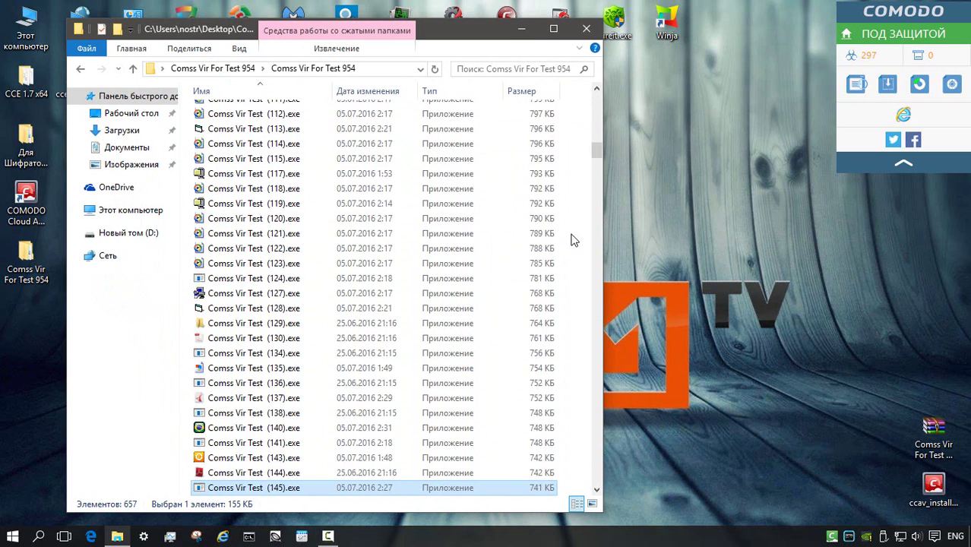
{"action": "key", "text": "Down"}
{"action": "key", "text": "Down"}
{"action": "key", "text": "Down"}
{"action": "key", "text": "Down"}
{"action": "key", "text": "Down"}
{"action": "key", "text": "Down"}
{"action": "key", "text": "Down"}
{"action": "key", "text": "Down"}
{"action": "key", "text": "Down"}
{"action": "key", "text": "Down"}
{"action": "key", "text": "Down"}
{"action": "key", "text": "Down"}
{"action": "key", "text": "Down"}
{"action": "key", "text": "Down"}
{"action": "key", "text": "Down"}
{"action": "key", "text": "Down"}
{"action": "key", "text": "Down"}
{"action": "key", "text": "Down"}
{"action": "key", "text": "Down"}
{"action": "key", "text": "Down"}
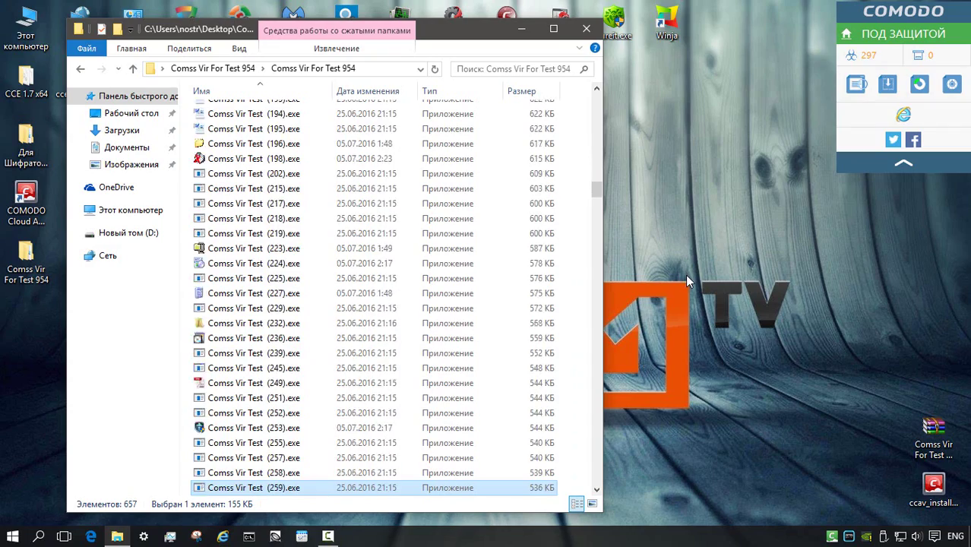
{"action": "key", "text": "Down"}
{"action": "key", "text": "Down"}
{"action": "key", "text": "Down"}
{"action": "key", "text": "Down"}
{"action": "key", "text": "Down"}
{"action": "key", "text": "Down"}
{"action": "key", "text": "Down"}
{"action": "key", "text": "Down"}
{"action": "key", "text": "Down"}
{"action": "key", "text": "Down"}
{"action": "key", "text": "Down"}
{"action": "key", "text": "Down"}
{"action": "key", "text": "Down"}
{"action": "key", "text": "Down"}
{"action": "key", "text": "Down"}
{"action": "key", "text": "Down"}
{"action": "key", "text": "Down"}
{"action": "key", "text": "Down"}
{"action": "key", "text": "Down"}
{"action": "key", "text": "Down"}
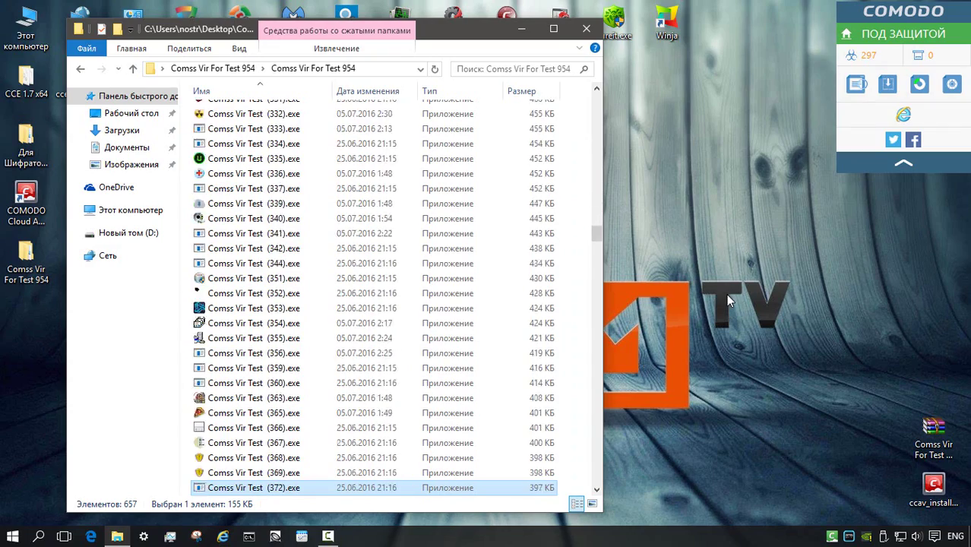
{"action": "key", "text": "Down"}
{"action": "key", "text": "Down"}
{"action": "key", "text": "Down"}
{"action": "key", "text": "Down"}
{"action": "key", "text": "Down"}
{"action": "key", "text": "Down"}
{"action": "key", "text": "Down"}
{"action": "key", "text": "Down"}
{"action": "key", "text": "Down"}
{"action": "key", "text": "Down"}
{"action": "key", "text": "Down"}
{"action": "key", "text": "Down"}
{"action": "key", "text": "Down"}
{"action": "key", "text": "Down"}
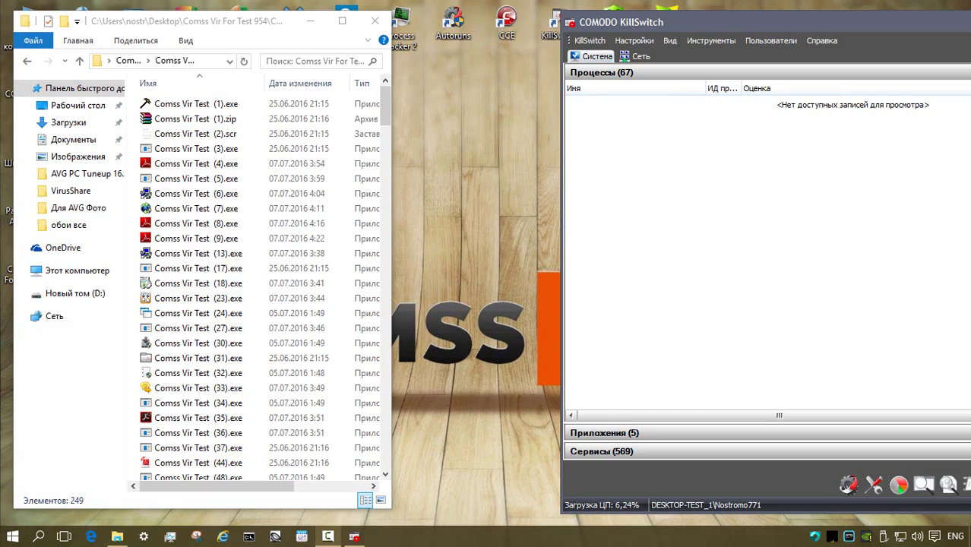
Run Comss Vir Test (1).exe as administrator on the Panda system, dismissing the error, and open the same file on the COMODO system.
{"action": "left_click", "coordinate": [211, 105]}
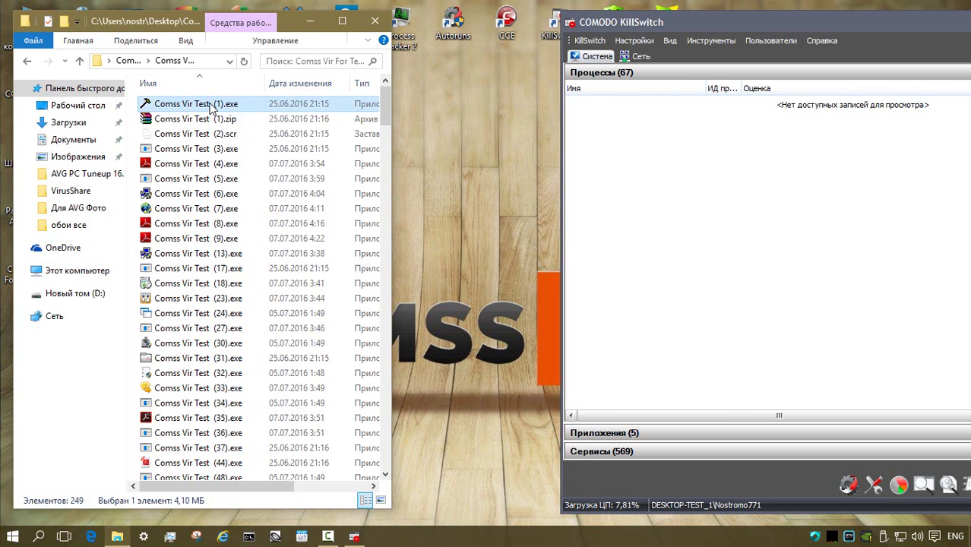
{"action": "right_click", "coordinate": [211, 106]}
{"action": "left_click", "coordinate": [246, 130]}
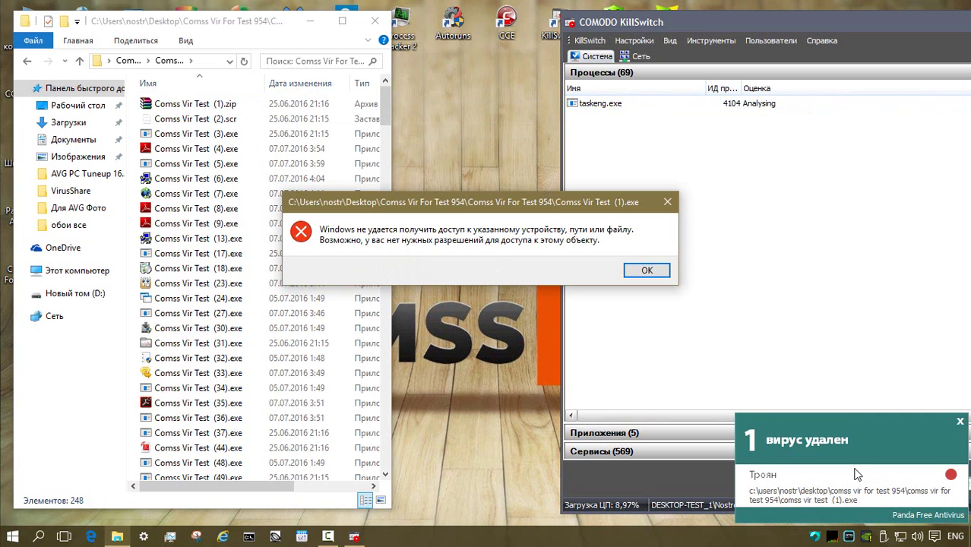
{"action": "left_click", "coordinate": [646, 270]}
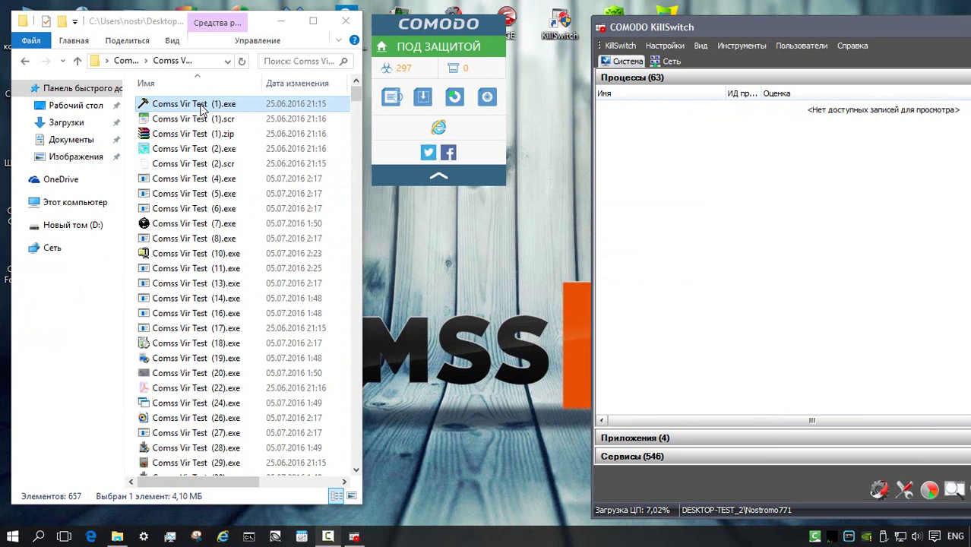
{"action": "double_click", "coordinate": [202, 106]}
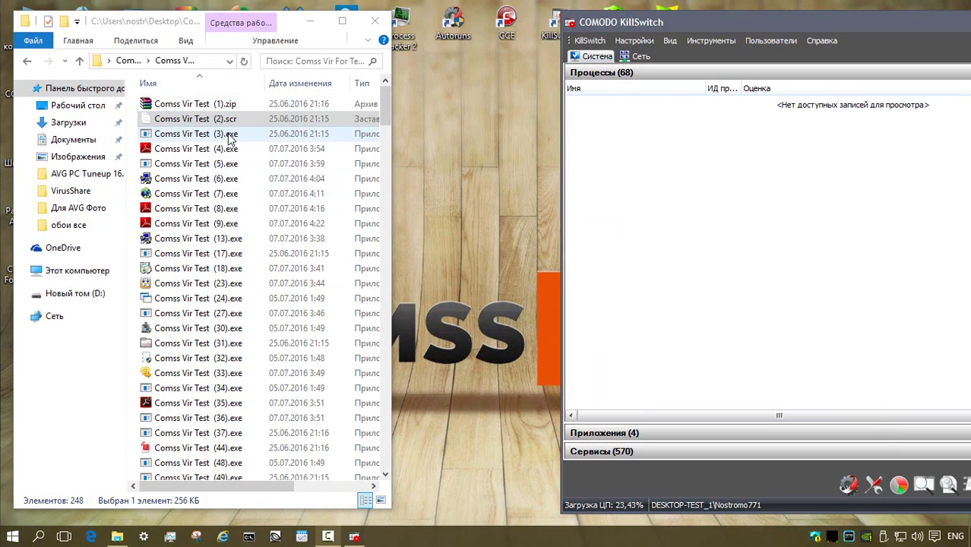
Run Comss Vir Test (3).exe as administrator on the Panda system and close the error and antivirus notification.
{"action": "left_click", "coordinate": [236, 136]}
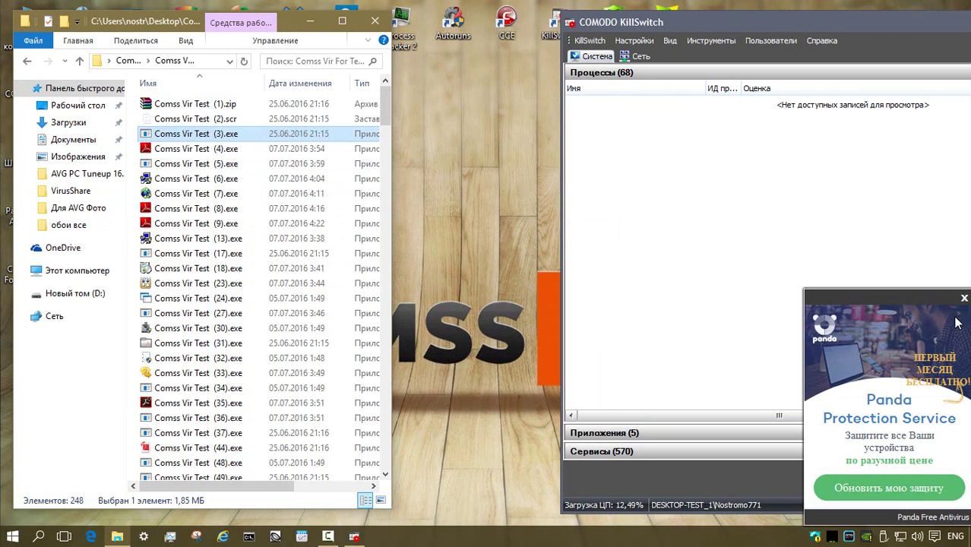
{"action": "right_click", "coordinate": [236, 135]}
{"action": "left_click", "coordinate": [265, 163]}
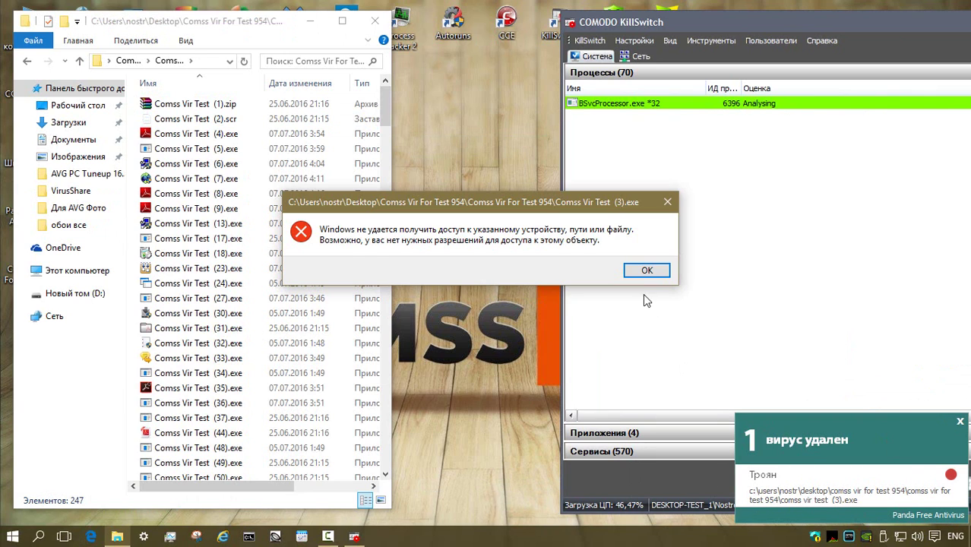
{"action": "left_click", "coordinate": [647, 270]}
{"action": "left_click", "coordinate": [960, 421]}
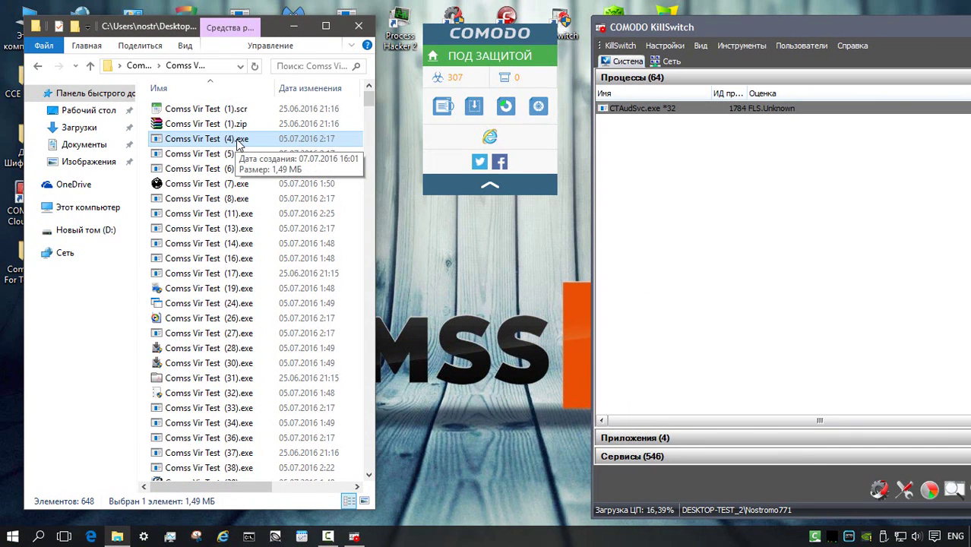
Run Comss Vir Test (4).exe as administrator on the COMODO system, allow 4644907389.exe to start and dismiss the error.
{"action": "right_click", "coordinate": [234, 139]}
{"action": "left_click", "coordinate": [272, 169]}
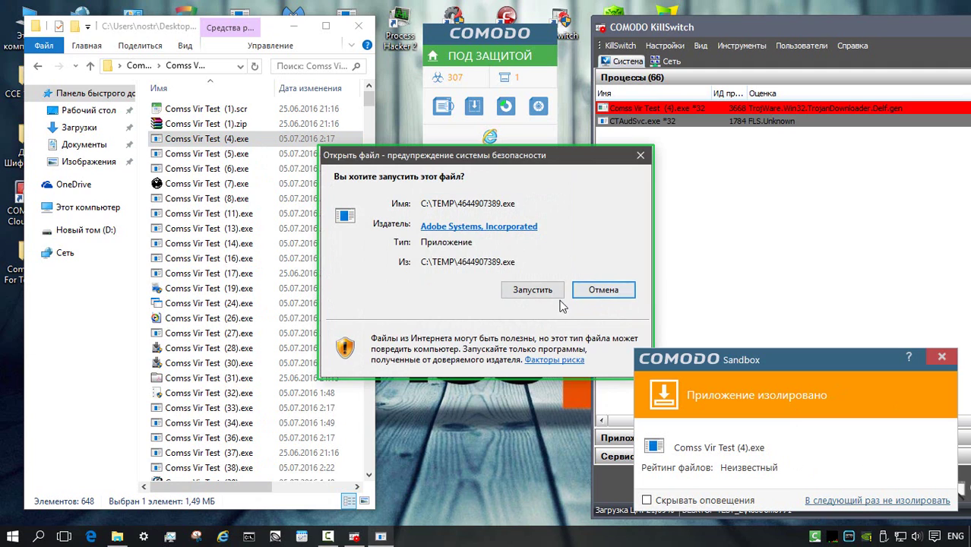
{"action": "left_click", "coordinate": [551, 292]}
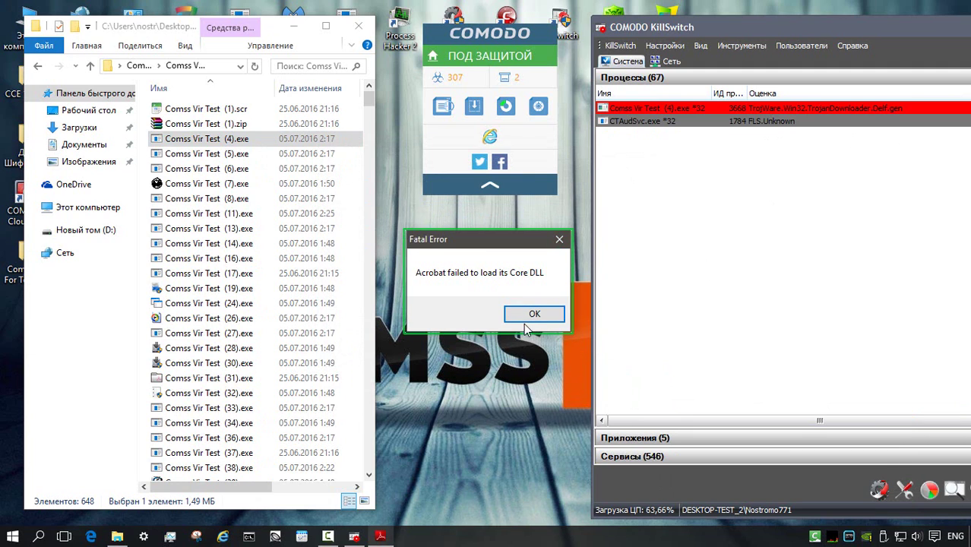
{"action": "left_click", "coordinate": [531, 314]}
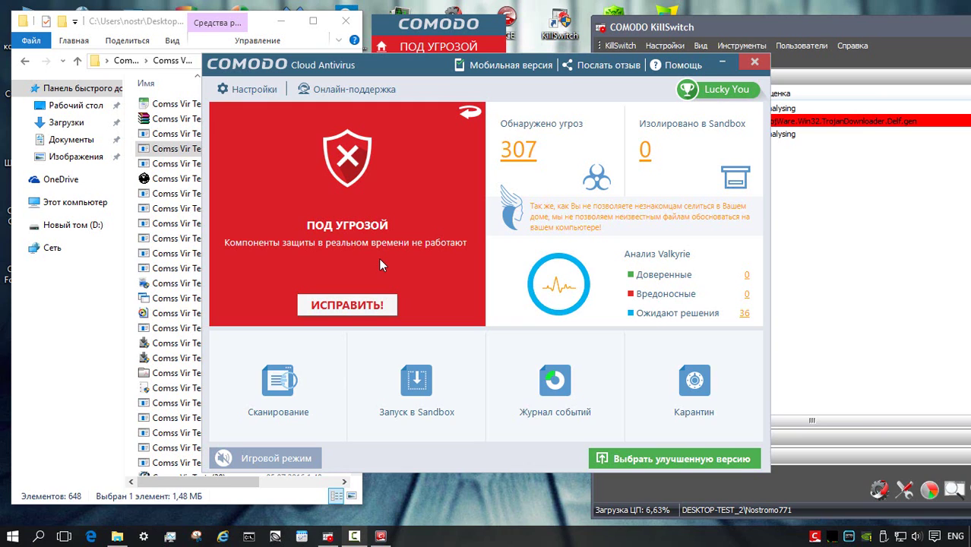
Apply the offered fix for the real-time protection components in COMODO Cloud Antivirus.
{"action": "left_click", "coordinate": [354, 307]}
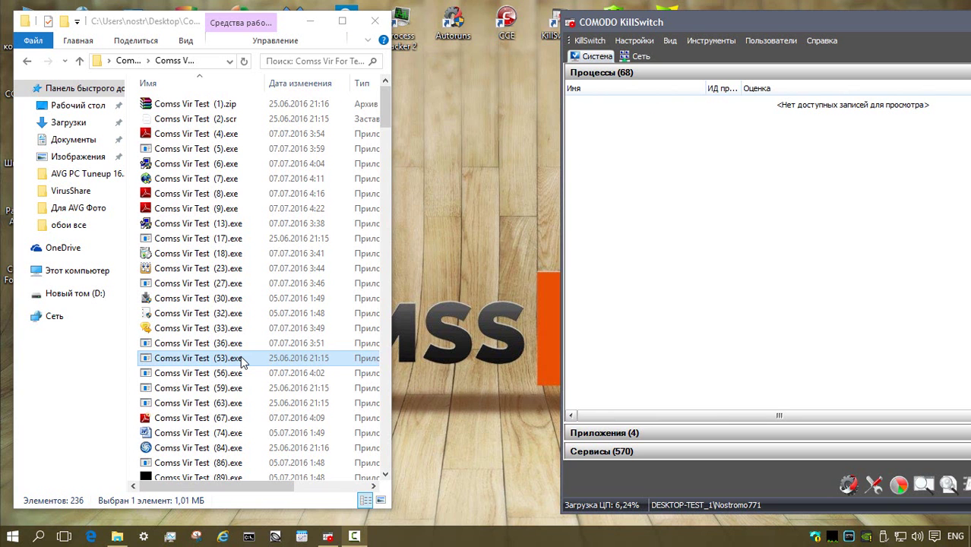
Run Comss Vir Test (53).exe as administrator on the Panda system.
{"action": "right_click", "coordinate": [243, 357]}
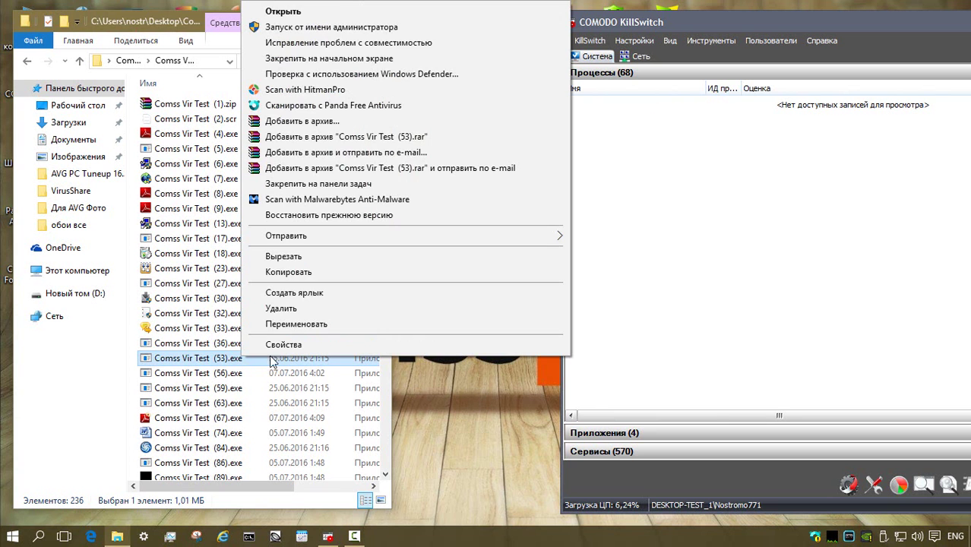
{"action": "left_click", "coordinate": [315, 29]}
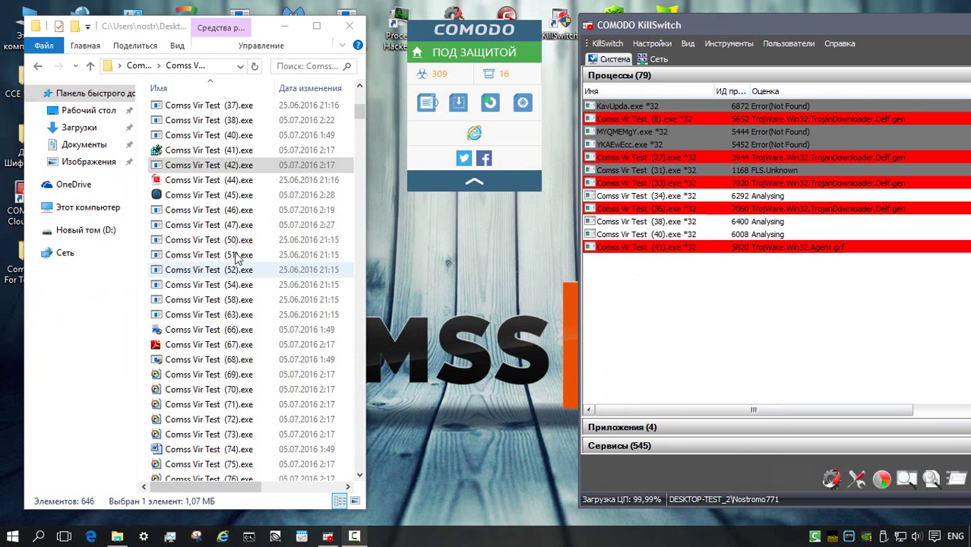
Run Comss Vir Test (42).exe as administrator on the COMODO system and allow 001DAE53.exe to start.
{"action": "right_click", "coordinate": [225, 167]}
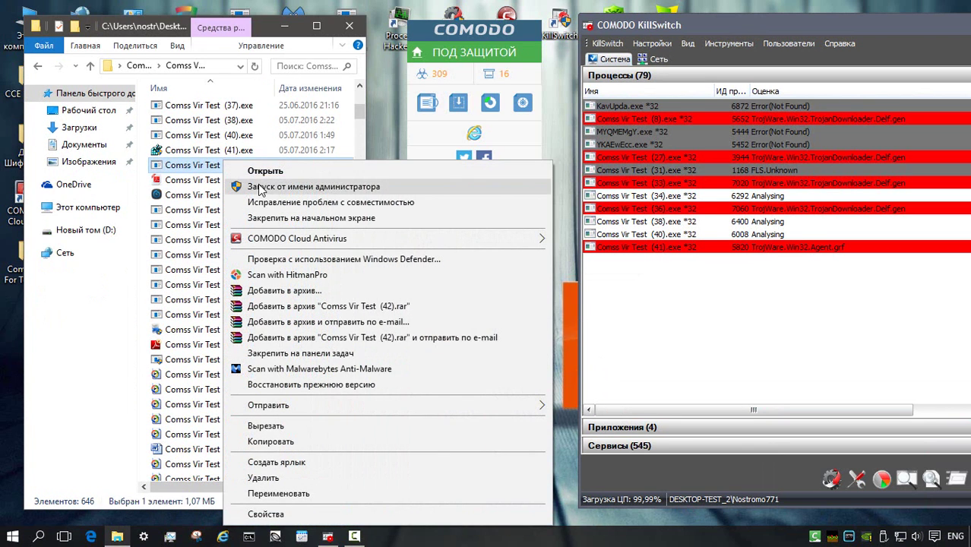
{"action": "left_click", "coordinate": [258, 187]}
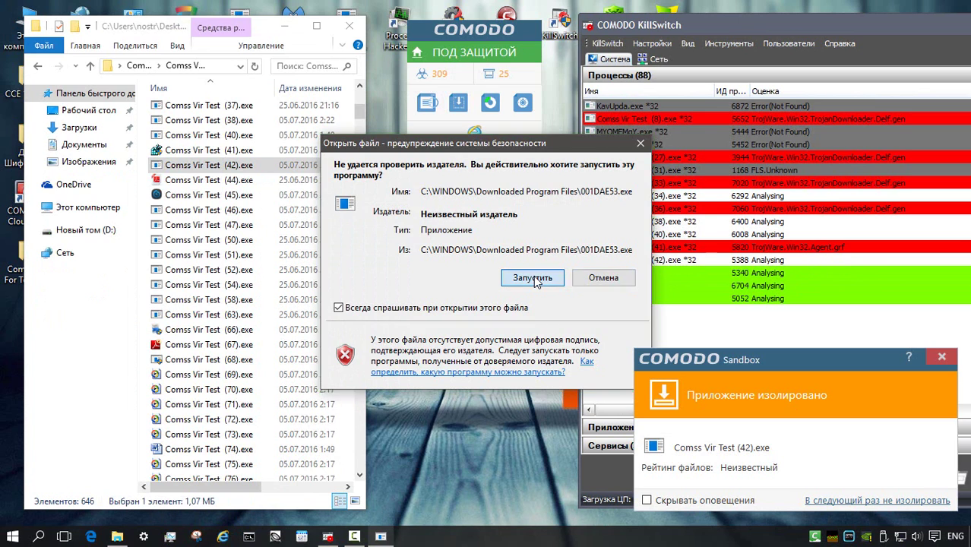
{"action": "left_click", "coordinate": [533, 277]}
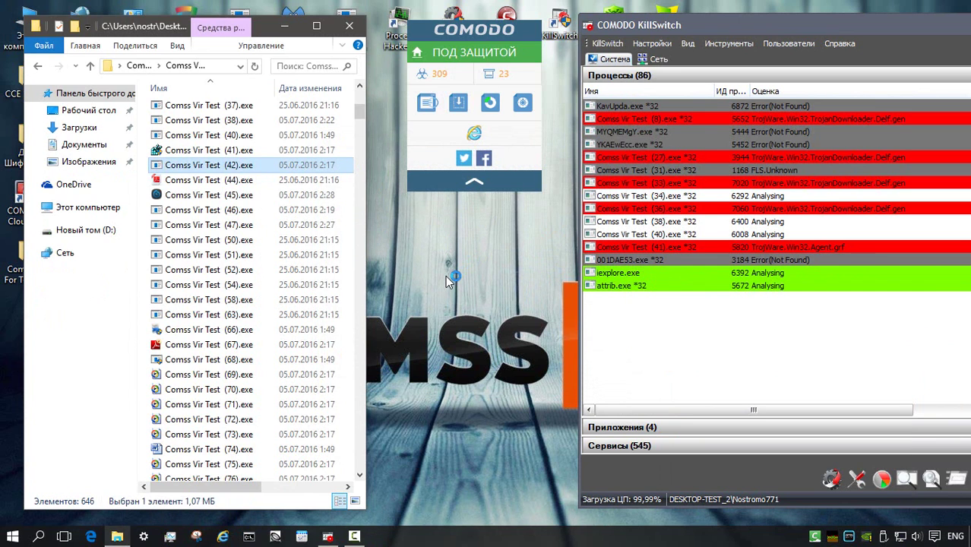
Move on to Comss Vir Test (44).exe and neutralise the Generic.Cryptolocker.A threat in the Viruscope alert.
{"action": "key", "text": "Down"}
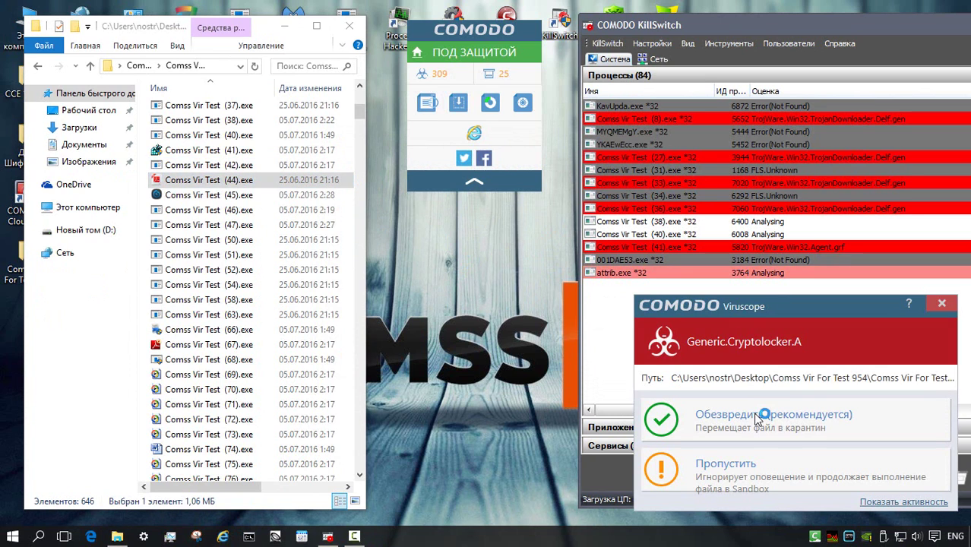
{"action": "left_click", "coordinate": [752, 415]}
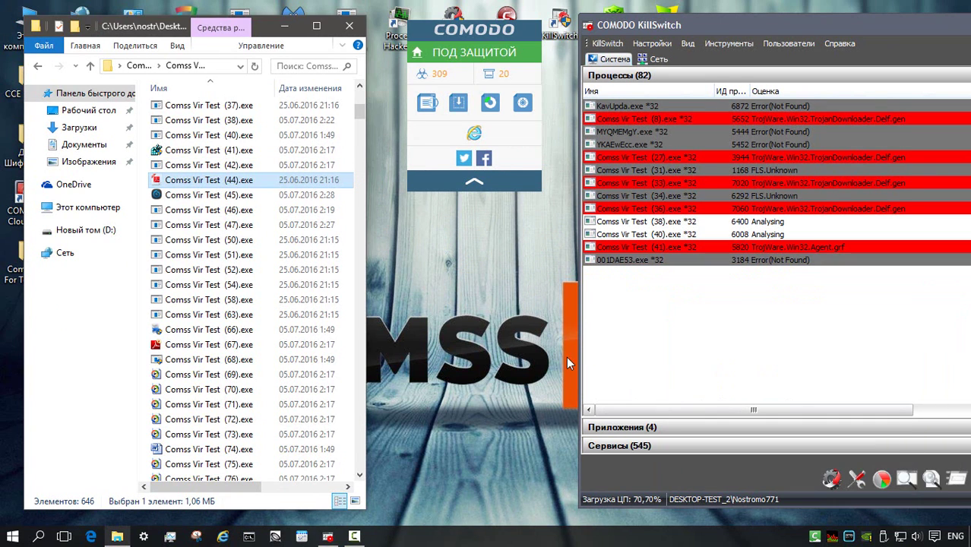
Check the status of the Antivirus and Sandbox real-time protection components in COMODO Cloud Antivirus.
{"action": "left_click", "coordinate": [486, 58]}
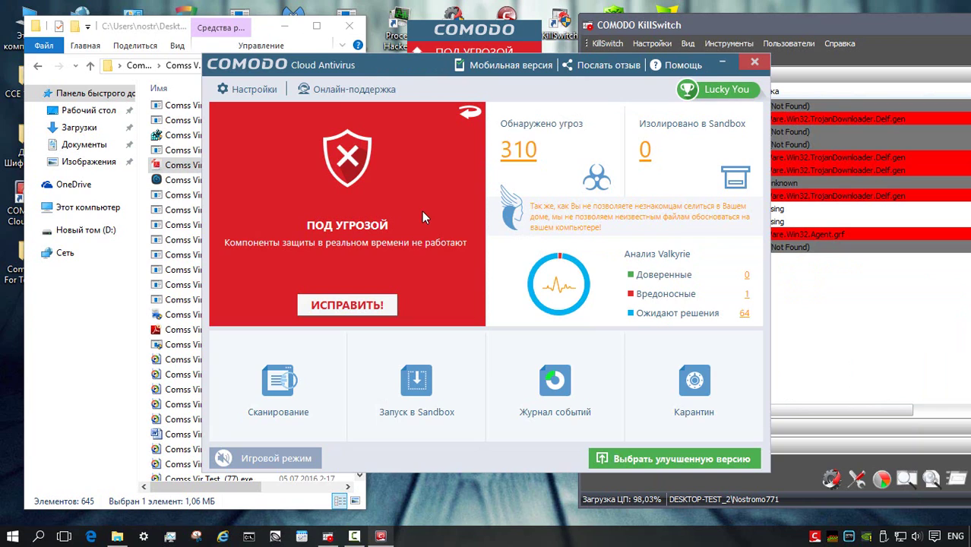
{"action": "left_click", "coordinate": [424, 214]}
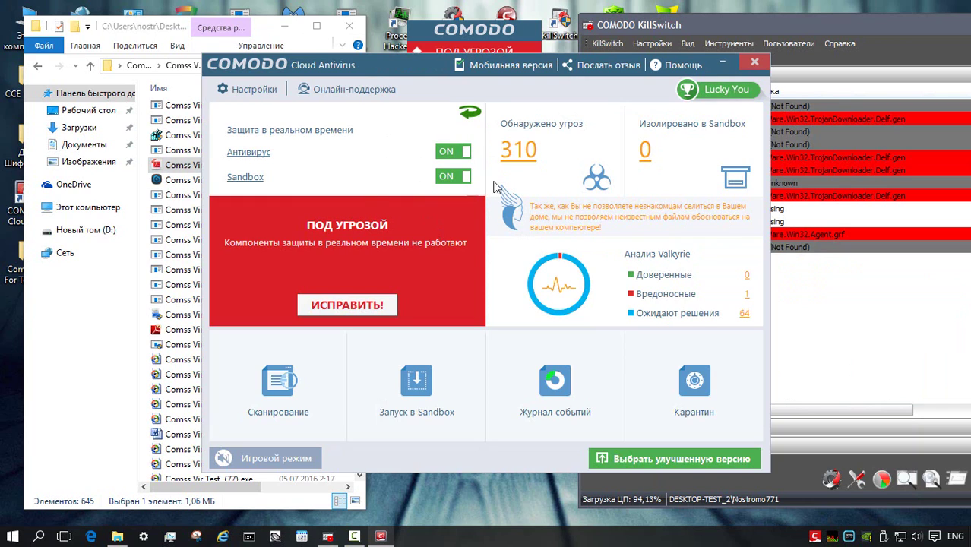
{"action": "left_click", "coordinate": [469, 113]}
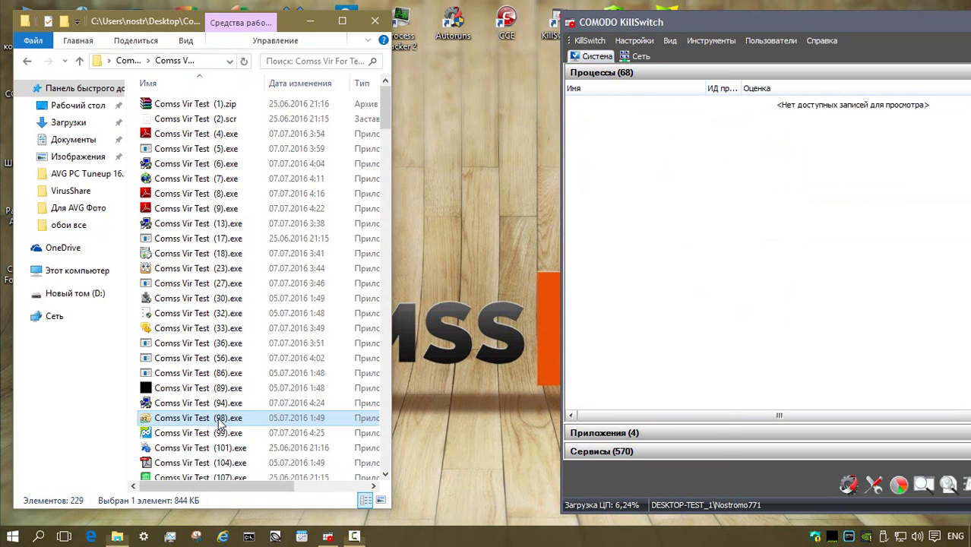
Run Comss Vir Test (98).exe as administrator on the Panda system.
{"action": "right_click", "coordinate": [218, 419]}
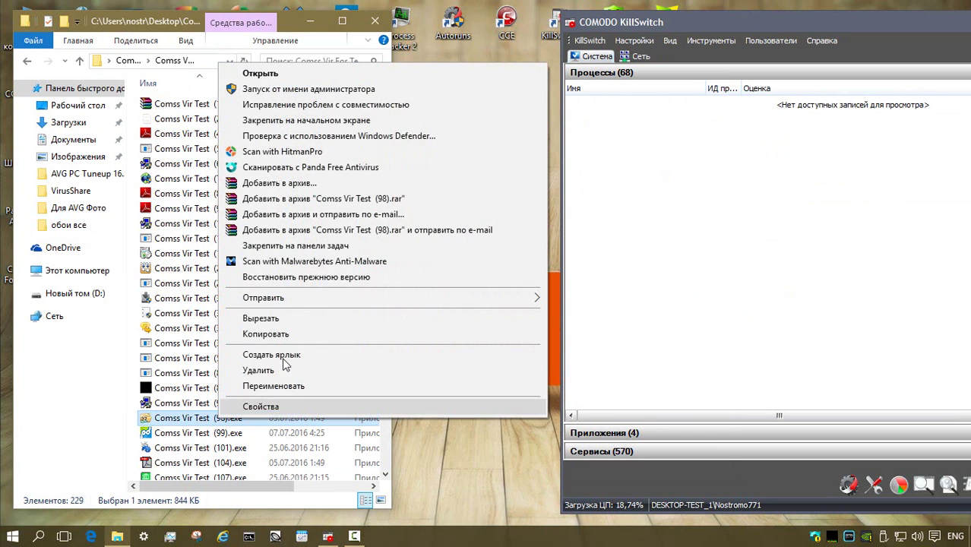
{"action": "left_click", "coordinate": [320, 90]}
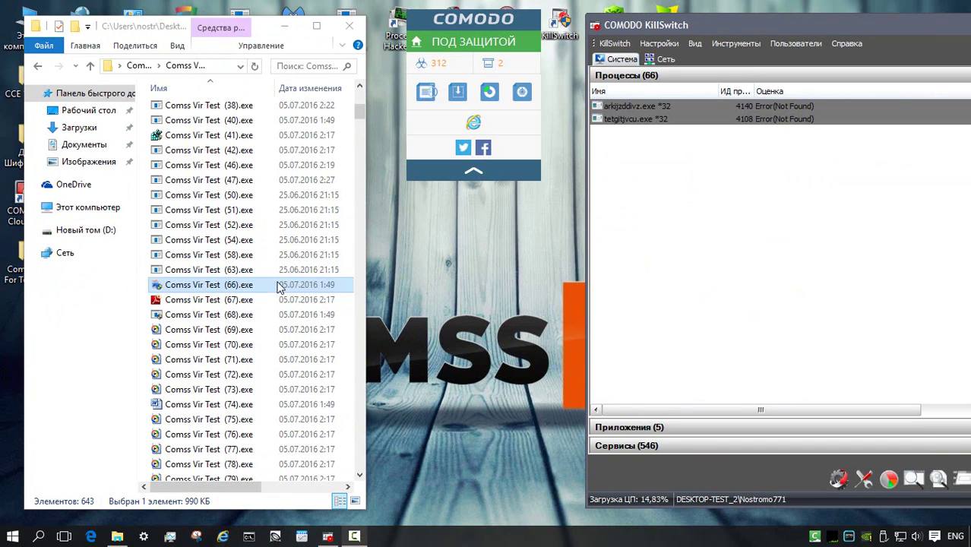
Run Comss Vir Test (66).exe as administrator on the COMODO system and dismiss the quarantine alert and the Windows access error.
{"action": "left_click", "coordinate": [258, 284]}
{"action": "right_click", "coordinate": [238, 288]}
{"action": "left_click", "coordinate": [308, 190]}
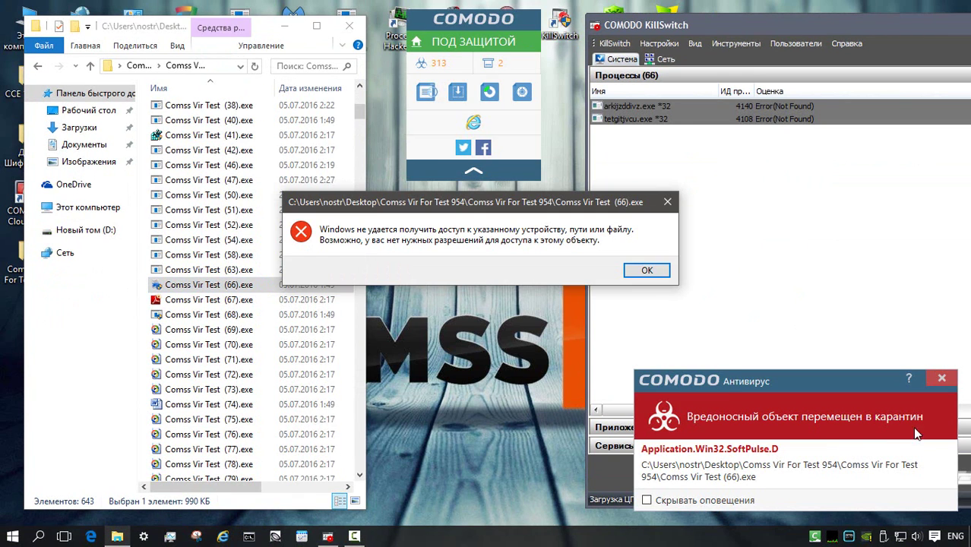
{"action": "left_click", "coordinate": [941, 378]}
{"action": "left_click", "coordinate": [646, 271]}
{"action": "left_click", "coordinate": [232, 289]}
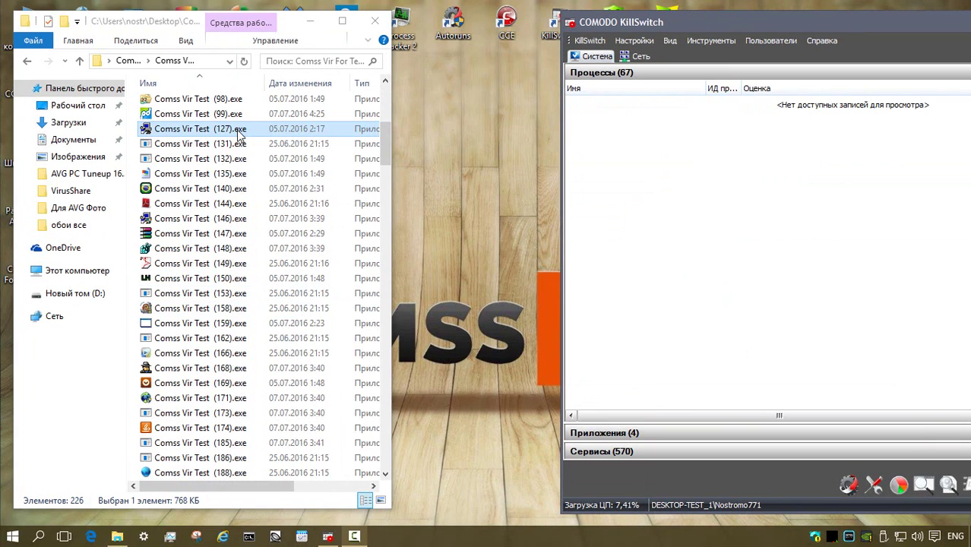
Run Comss Vir Test (127).exe as administrator on the Panda system.
{"action": "right_click", "coordinate": [238, 134]}
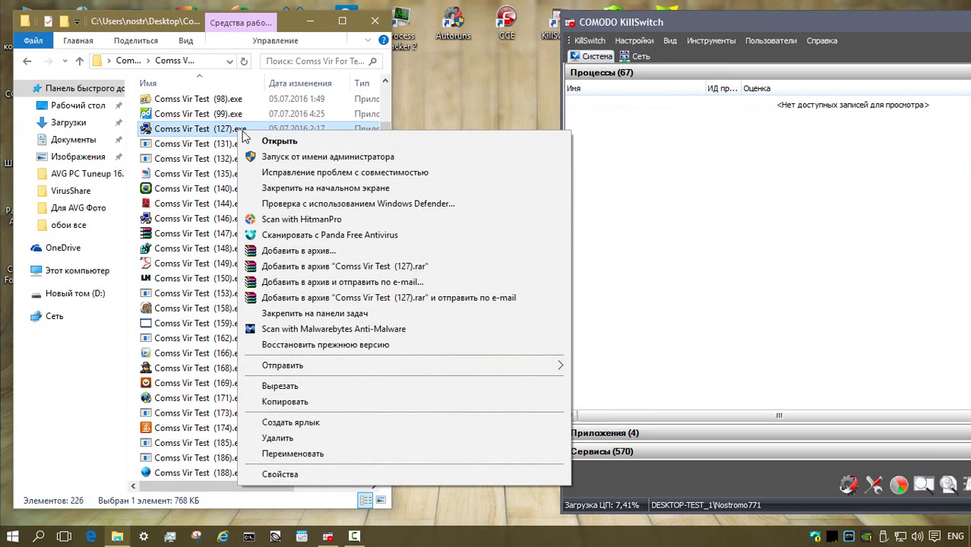
{"action": "left_click", "coordinate": [326, 156]}
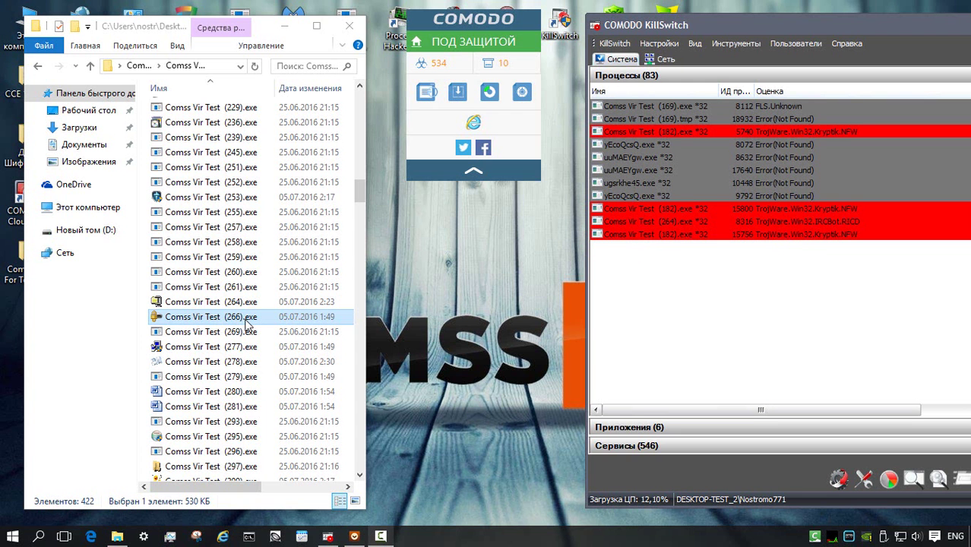
Run Comss Vir Test (266).exe as administrator on the COMODO system, dismissing the Sandbox alert and agreeing to view the application start issue.
{"action": "left_click", "coordinate": [247, 323]}
{"action": "right_click", "coordinate": [247, 323]}
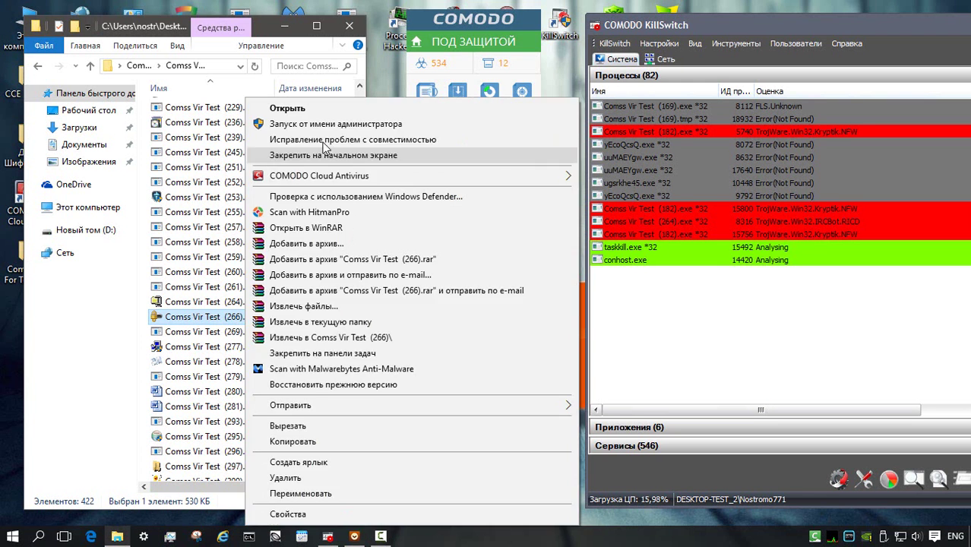
{"action": "left_click", "coordinate": [304, 124]}
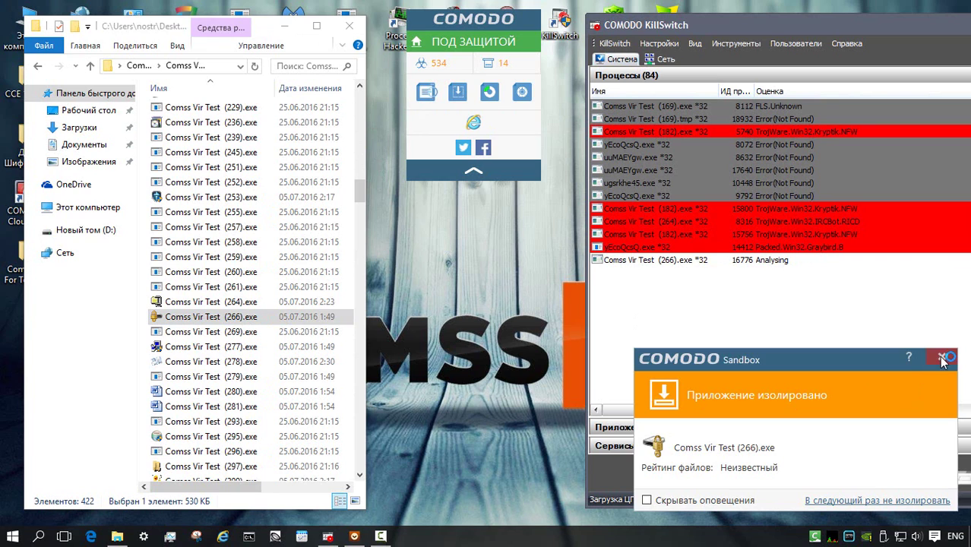
{"action": "left_click", "coordinate": [942, 358]}
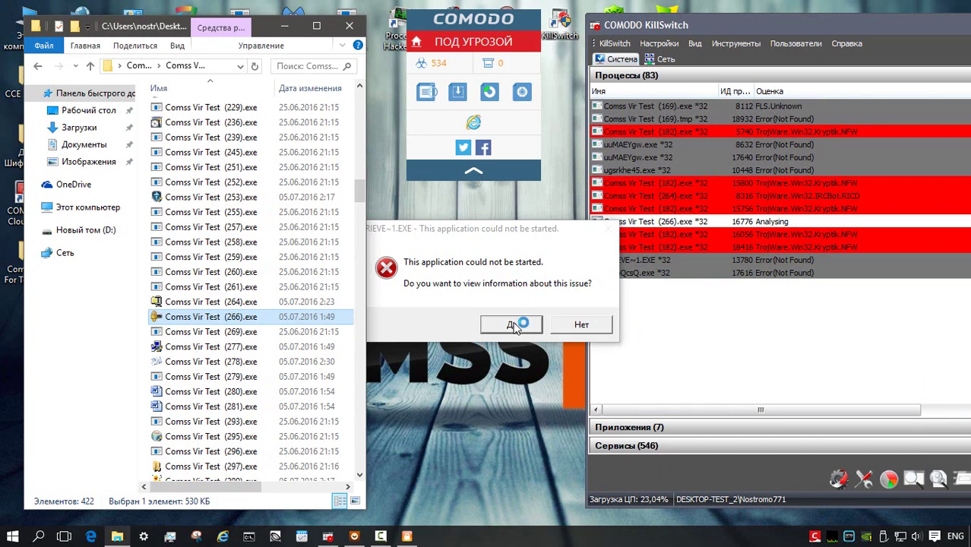
{"action": "left_click", "coordinate": [511, 325]}
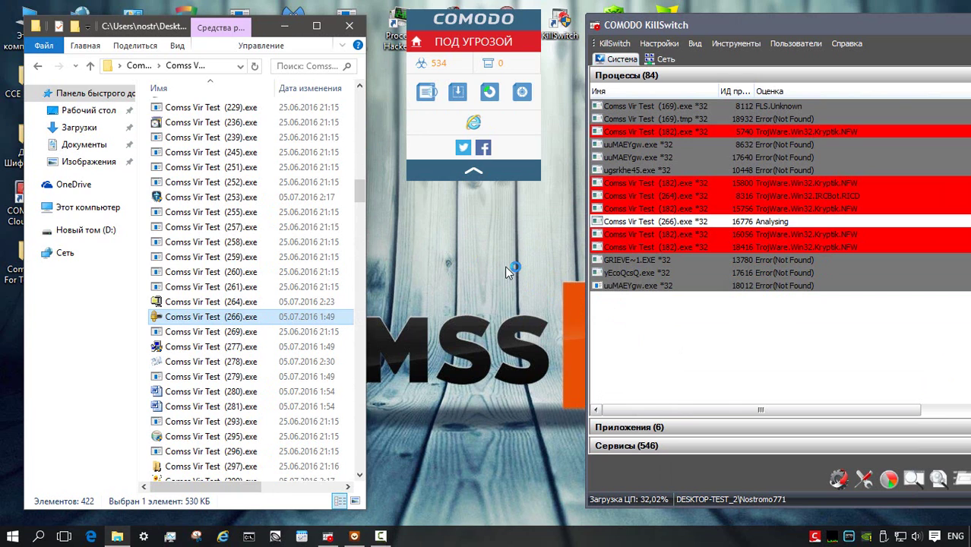
Open the main COMODO Cloud Antivirus window and apply the fix for the real-time protection components.
{"action": "left_click", "coordinate": [477, 47]}
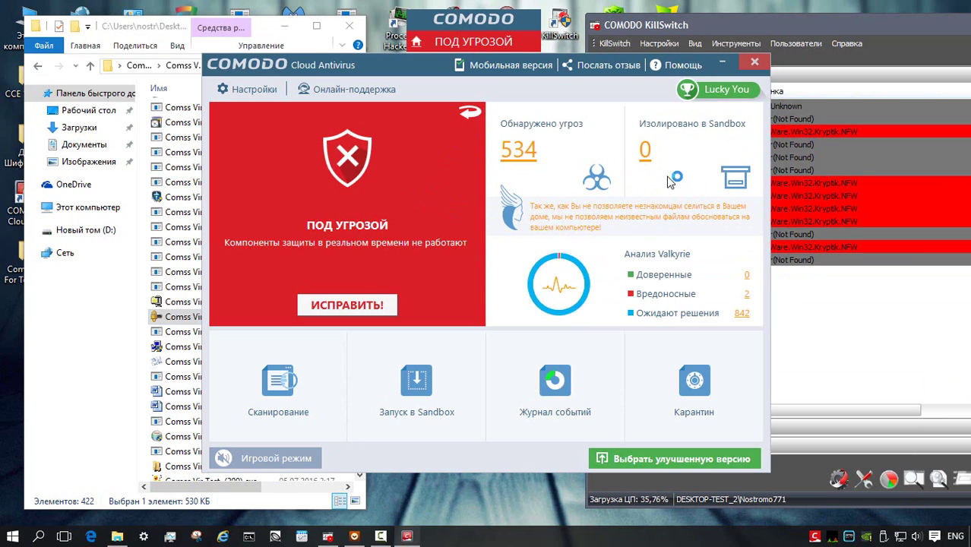
{"action": "left_click", "coordinate": [865, 308]}
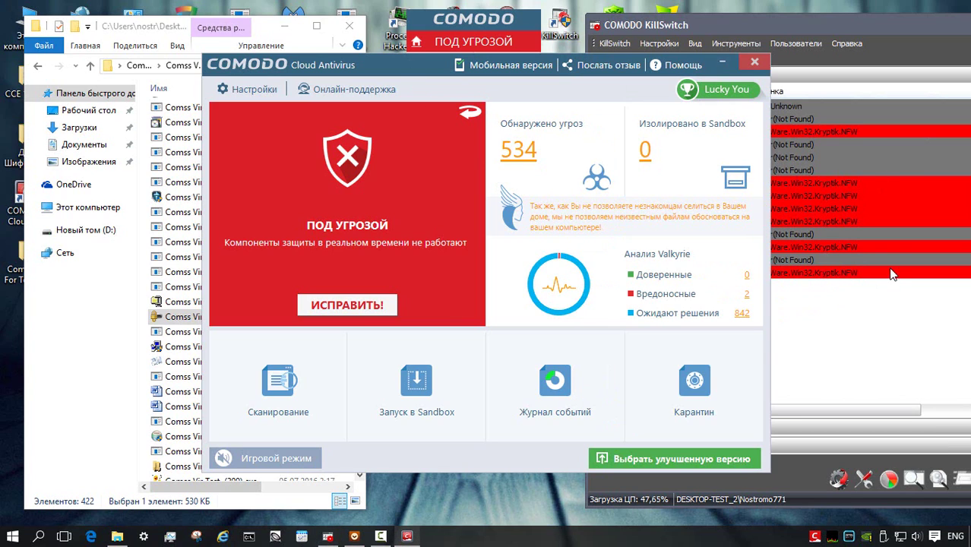
{"action": "left_click", "coordinate": [366, 305]}
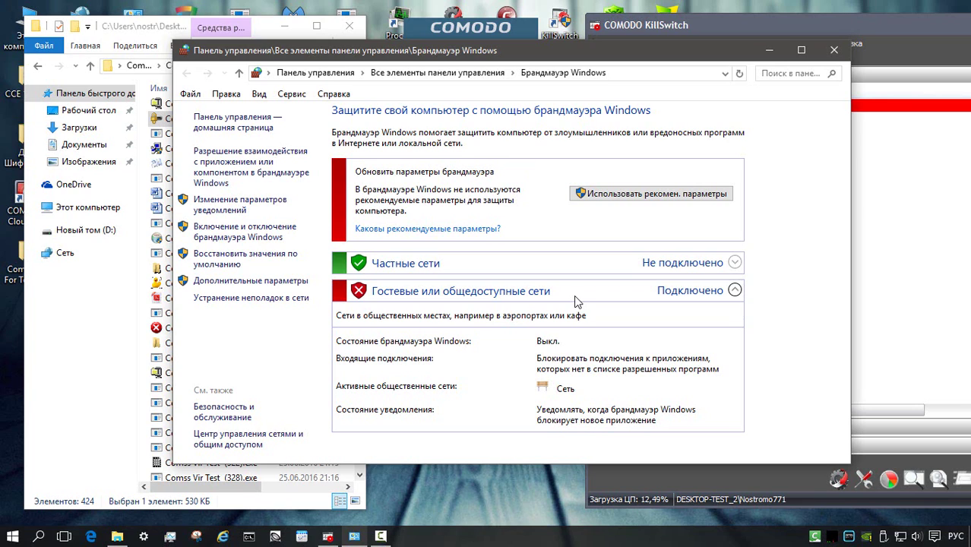
Enable Windows Firewall for public networks and close the firewall settings window.
{"action": "left_click", "coordinate": [266, 228]}
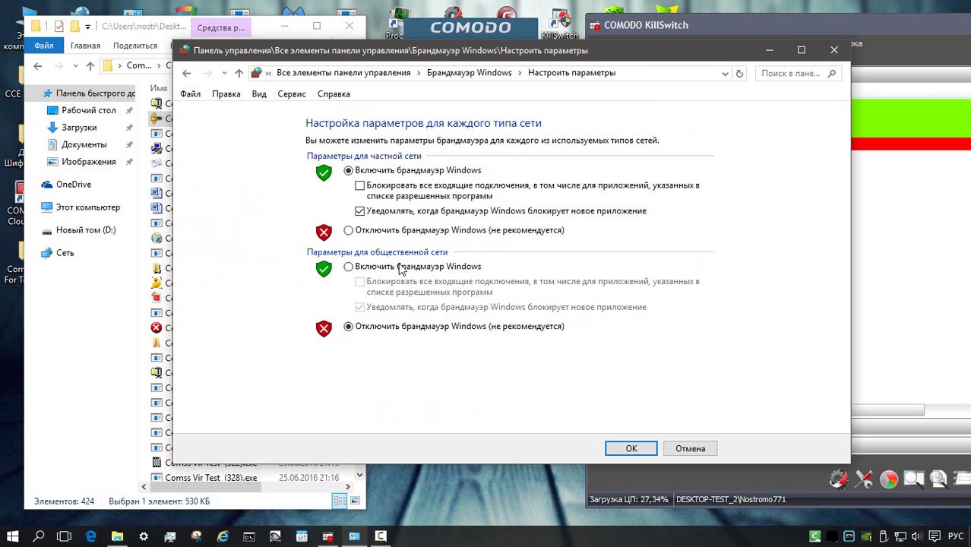
{"action": "left_click", "coordinate": [401, 267]}
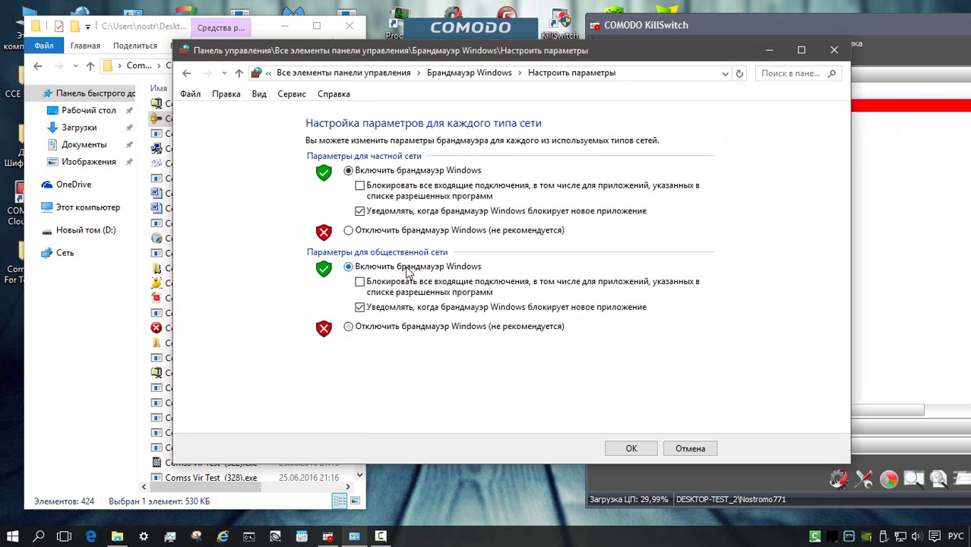
{"action": "left_click", "coordinate": [631, 448]}
{"action": "left_click", "coordinate": [834, 50]}
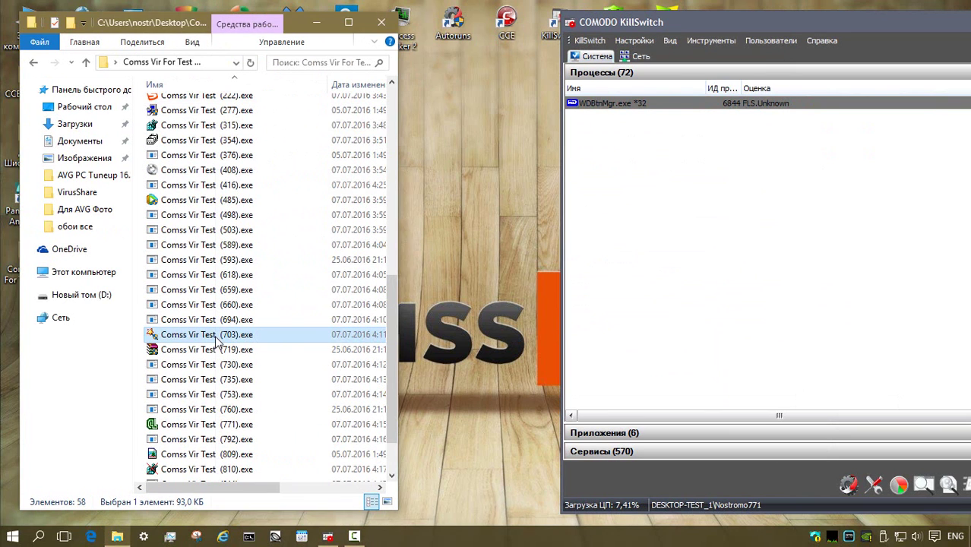
Run Comss Vir Test (703).exe as administrator on the Panda system.
{"action": "right_click", "coordinate": [219, 340]}
{"action": "left_click", "coordinate": [328, 198]}
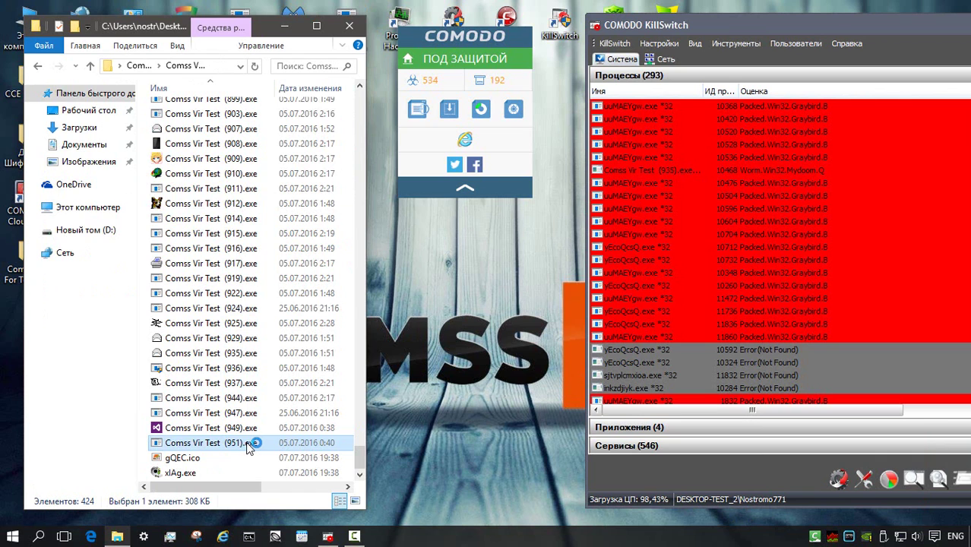
Run Comss Vir Test (951).exe as administrator on the COMODO system.
{"action": "right_click", "coordinate": [247, 448]}
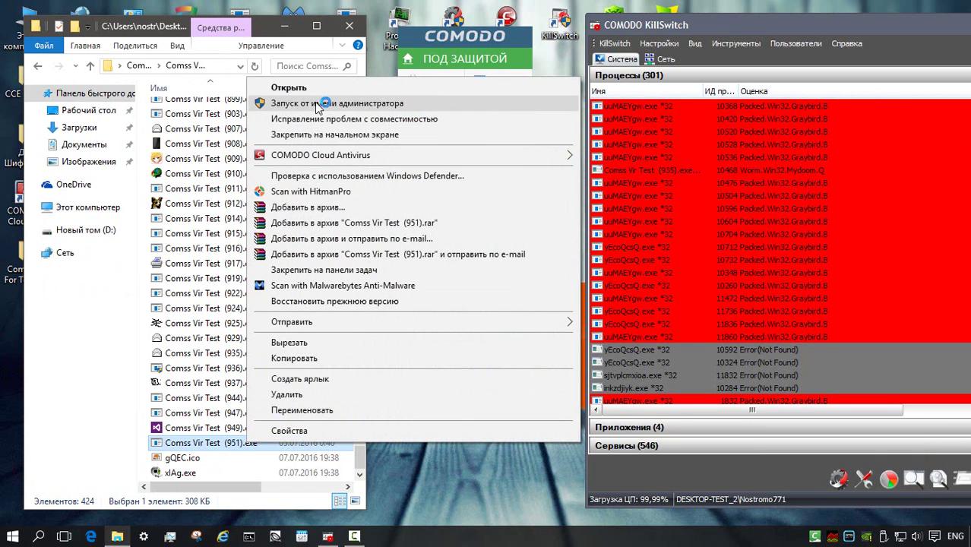
{"action": "left_click", "coordinate": [314, 102]}
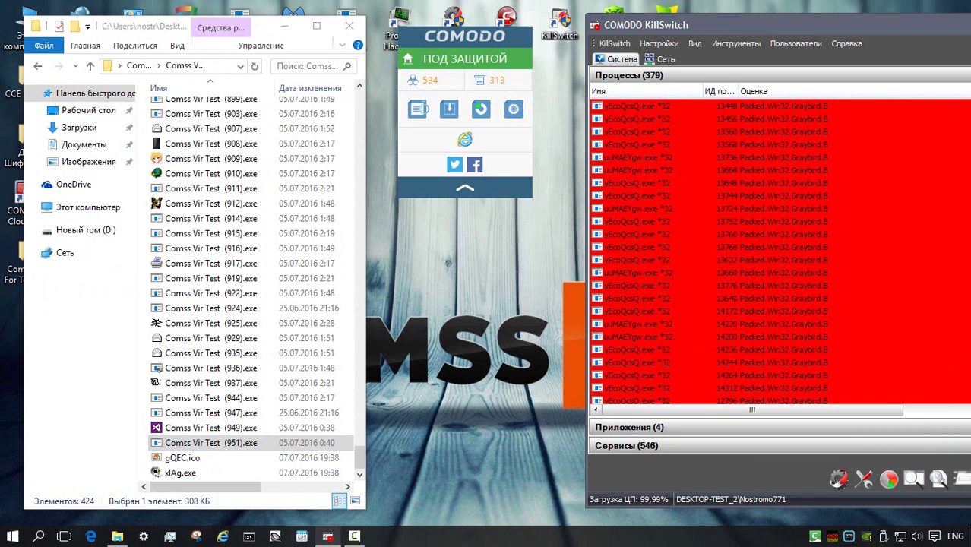
Terminate all applications isolated in the COMODO Sandbox and close the sandboxed applications list.
{"action": "left_click", "coordinate": [499, 84]}
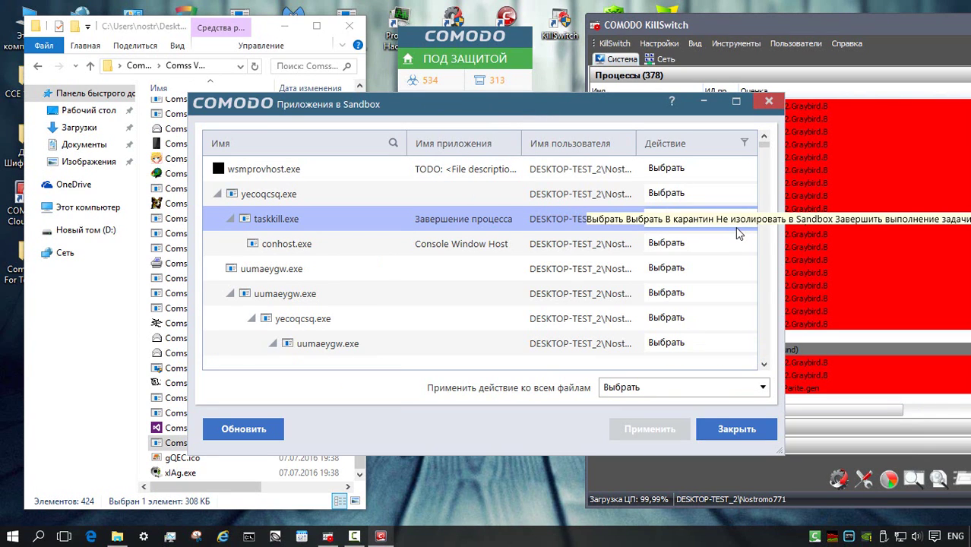
{"action": "left_click", "coordinate": [765, 390]}
{"action": "left_click", "coordinate": [732, 433]}
{"action": "left_click", "coordinate": [649, 428]}
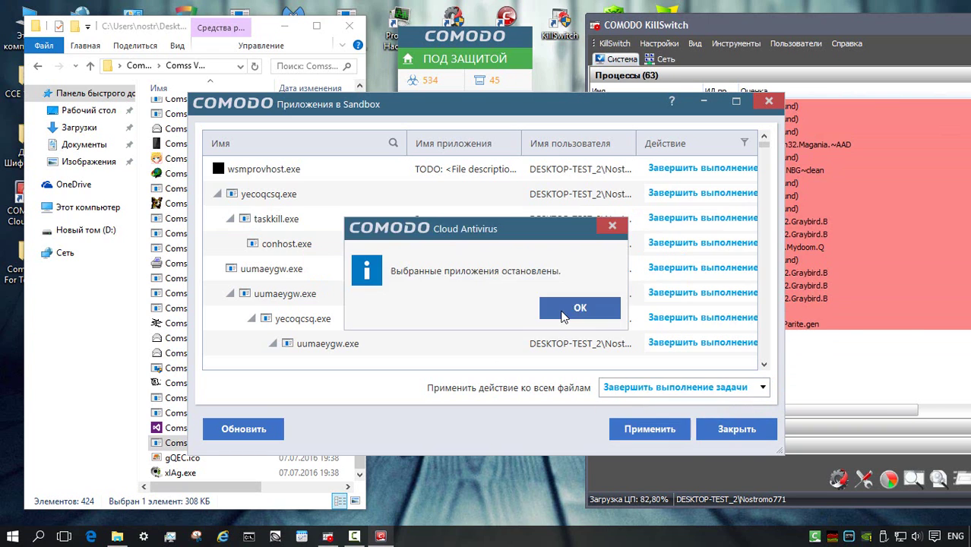
{"action": "left_click", "coordinate": [562, 315]}
{"action": "left_click", "coordinate": [736, 428]}
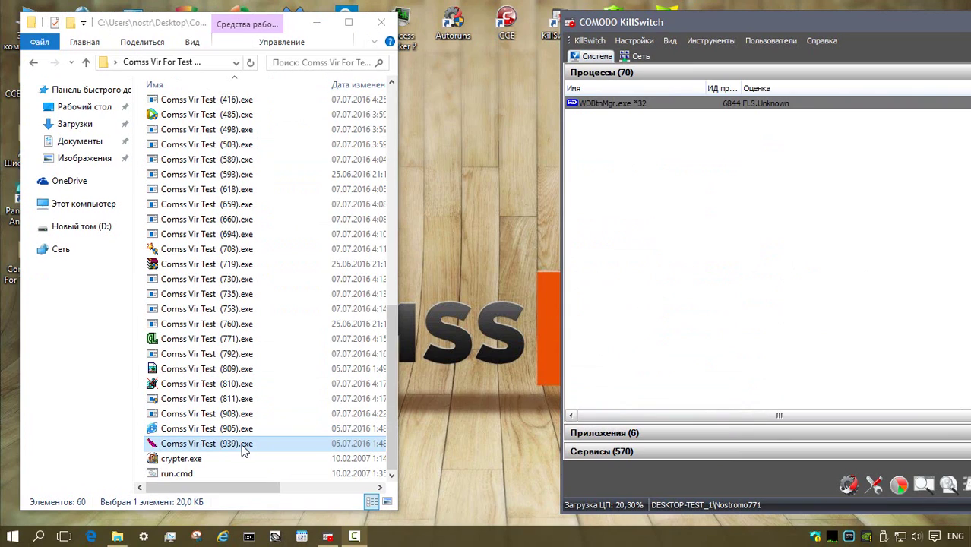
Run Comss Vir Test (939).exe as administrator on the Panda system and dismiss the Panda infection alert without restarting.
{"action": "right_click", "coordinate": [244, 447]}
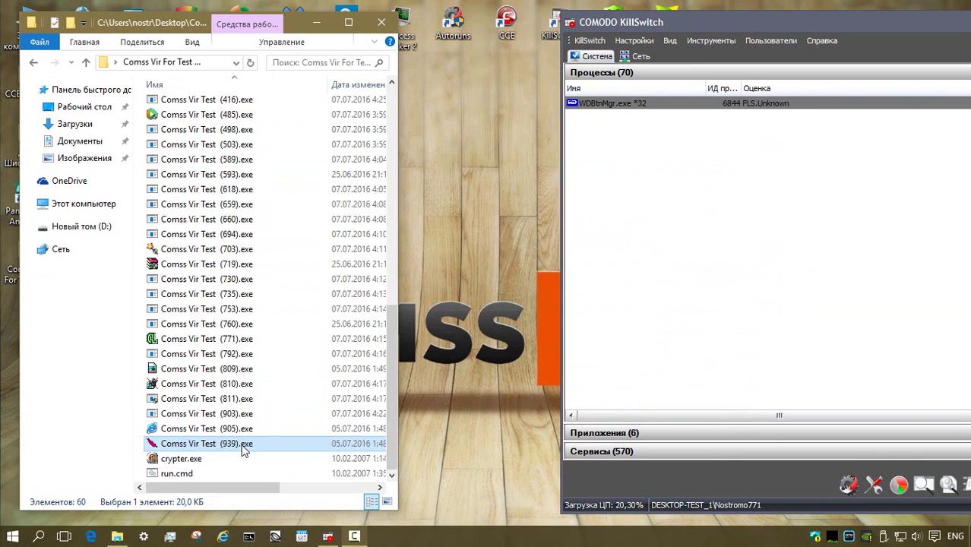
{"action": "left_click", "coordinate": [332, 116]}
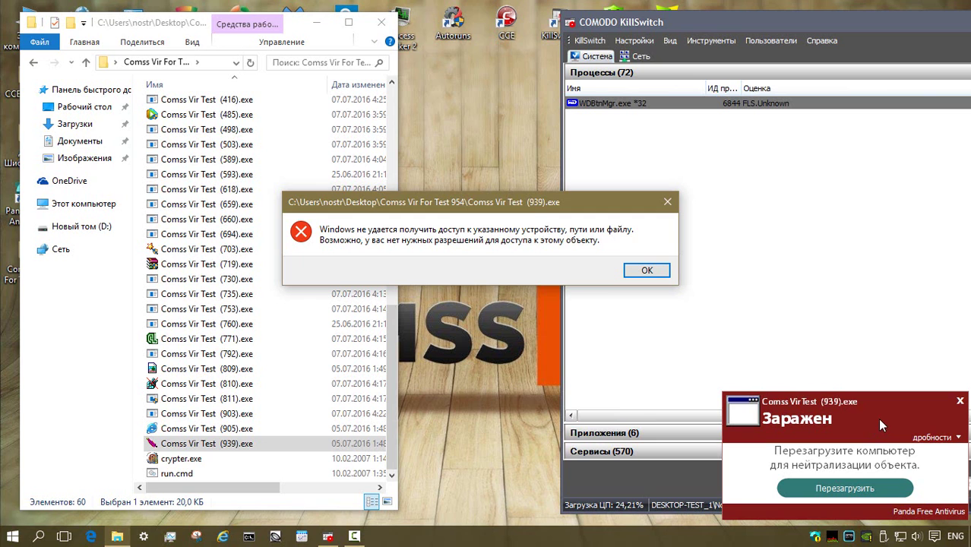
{"action": "left_click", "coordinate": [960, 403]}
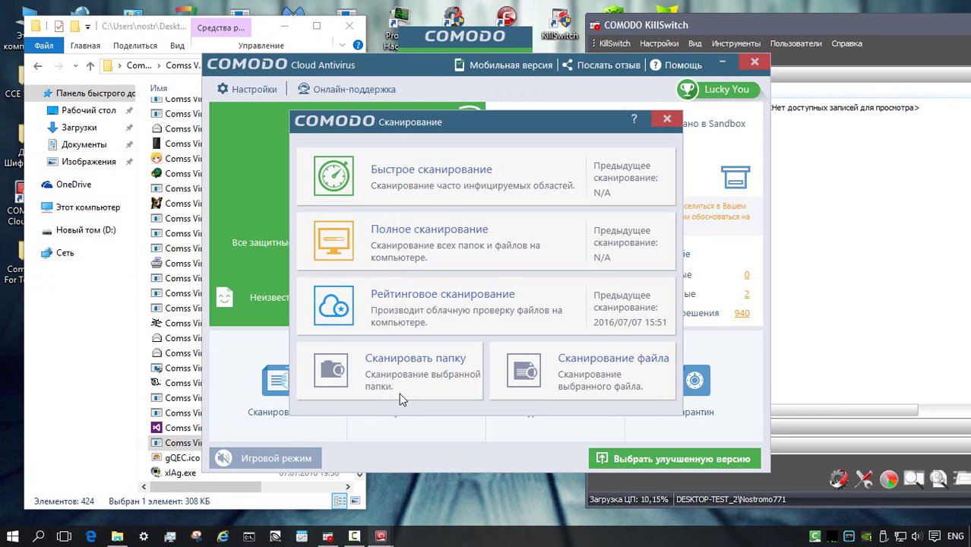
Start a full scan on the COMODO system, stop it early and move the detected threats to quarantine.
{"action": "left_click", "coordinate": [482, 243]}
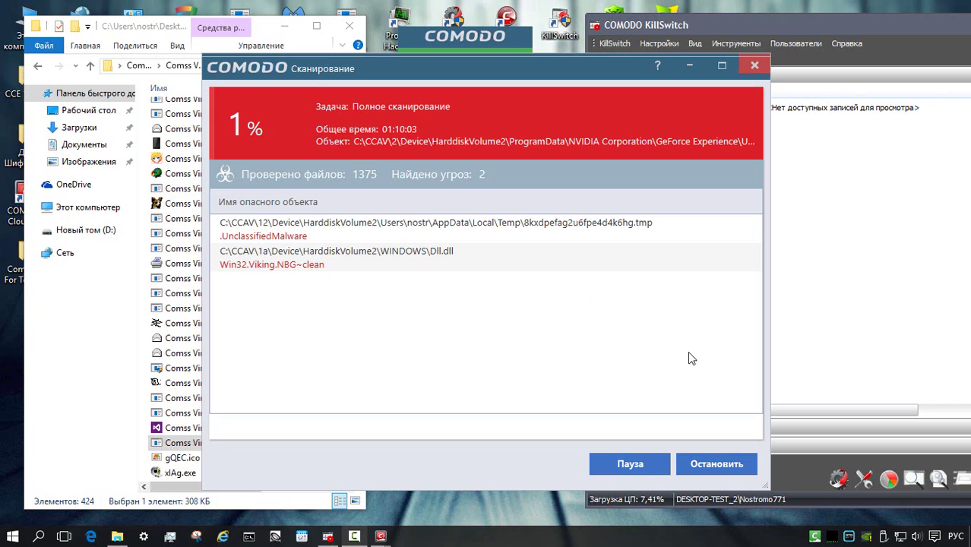
{"action": "left_click", "coordinate": [716, 463]}
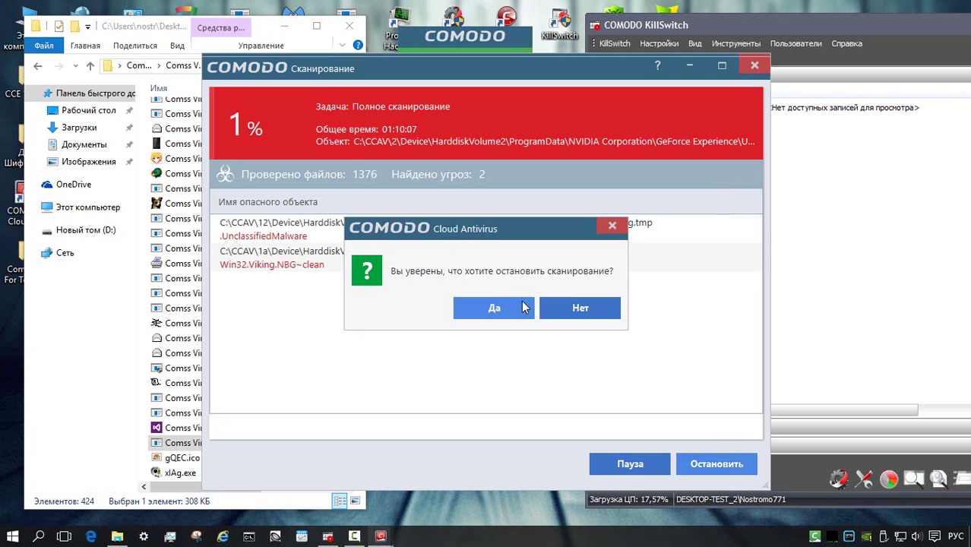
{"action": "left_click", "coordinate": [497, 306]}
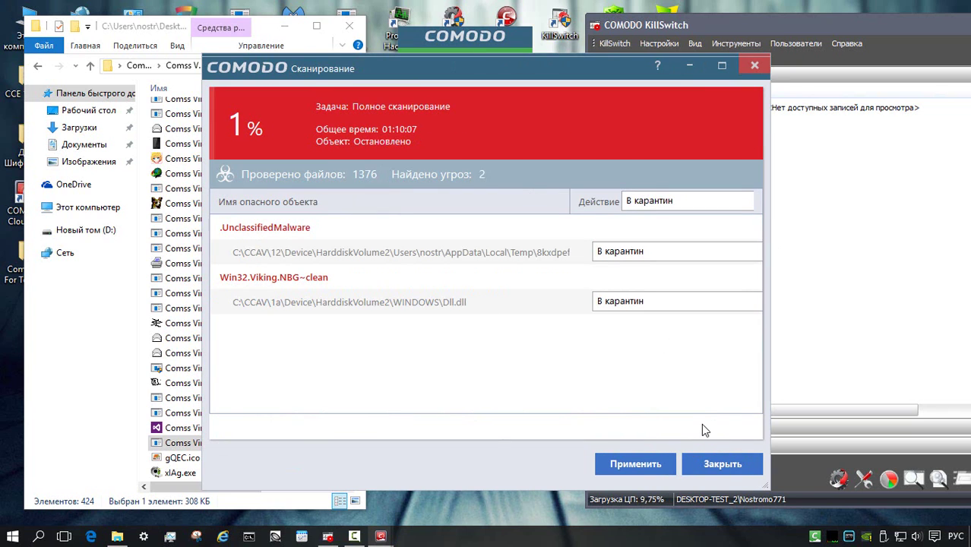
{"action": "left_click", "coordinate": [636, 464]}
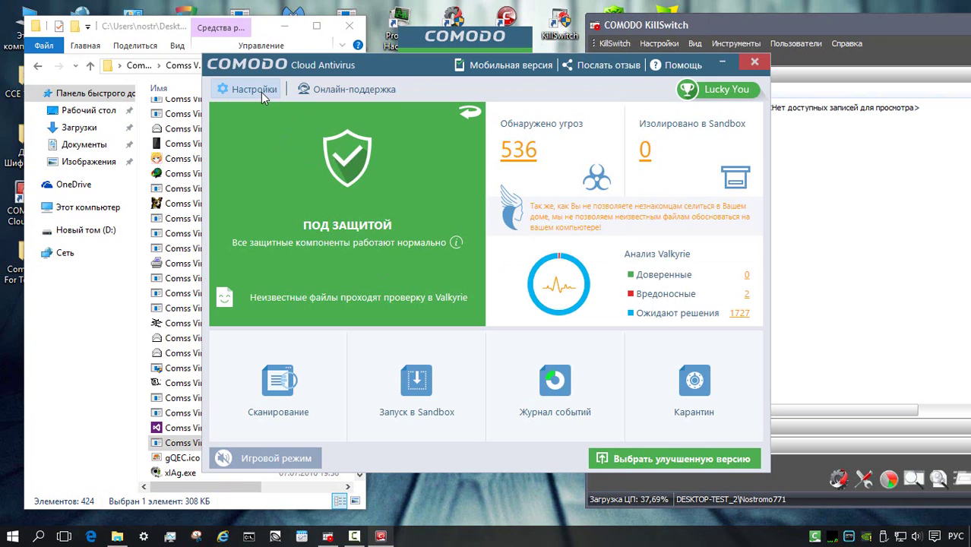
Start another full scan and check the Antivirus and Sandbox real-time protection components while scanning continues.
{"action": "left_click", "coordinate": [278, 388]}
{"action": "left_click", "coordinate": [471, 231]}
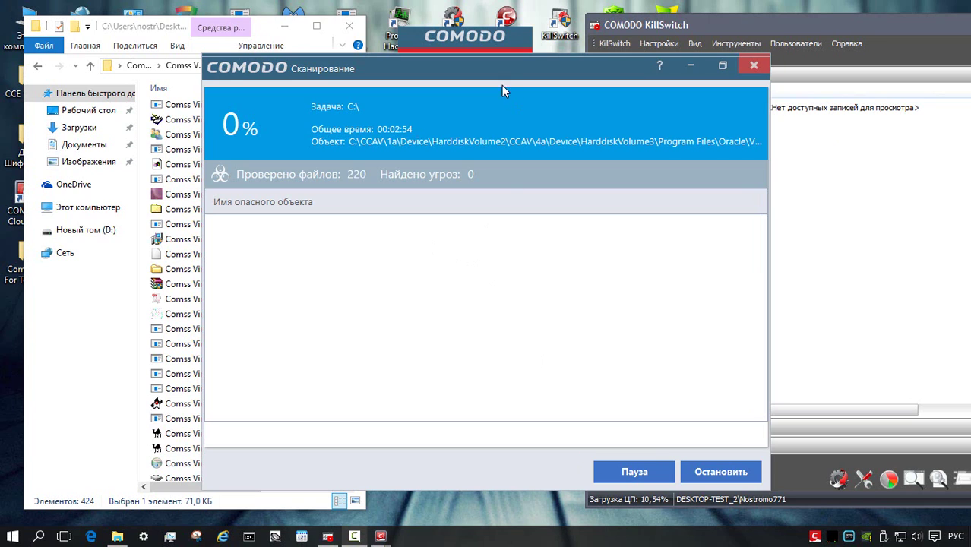
{"action": "left_click", "coordinate": [690, 65]}
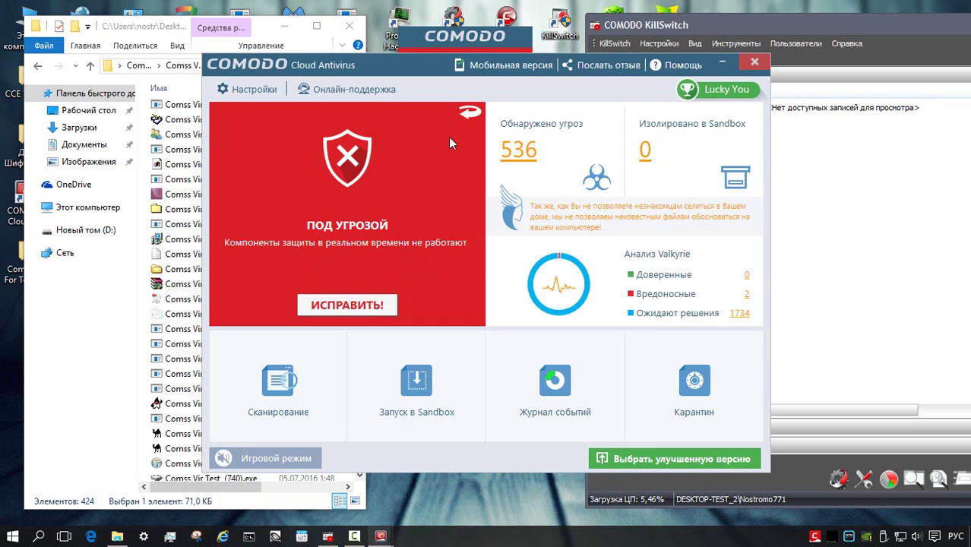
{"action": "left_click", "coordinate": [469, 115]}
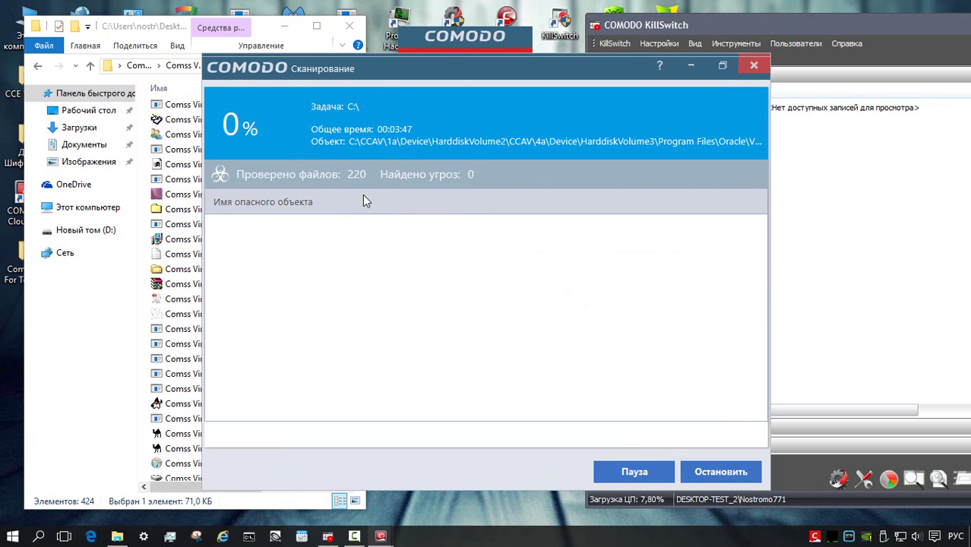
Stop the running scan of C:\ and apply the fix for COMODO's real-time protection components.
{"action": "left_click", "coordinate": [716, 470]}
{"action": "left_click", "coordinate": [508, 309]}
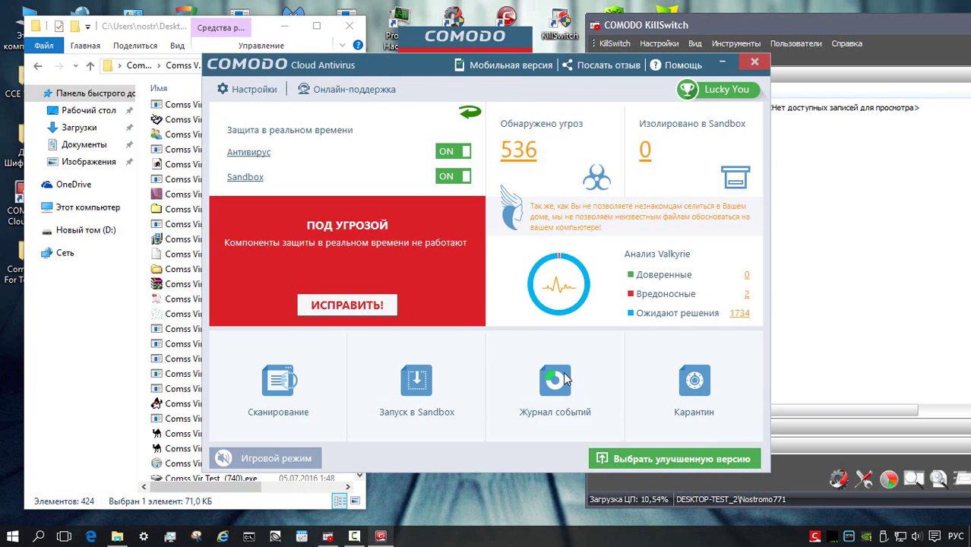
{"action": "left_click", "coordinate": [362, 307]}
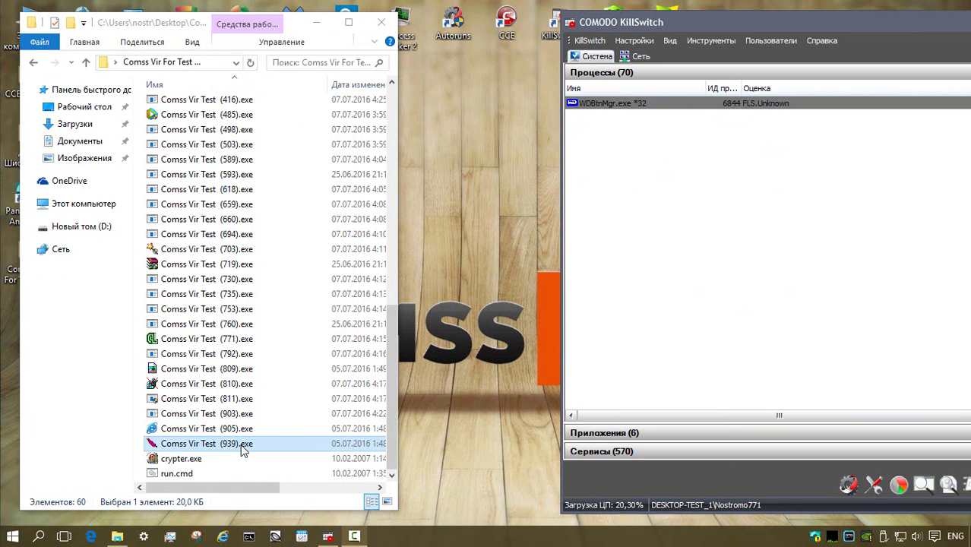
Run run.cmd from the malware sample folder on the Panda system.
{"action": "key", "text": "Down"}
{"action": "key", "text": "Down"}
{"action": "key", "text": "Return"}
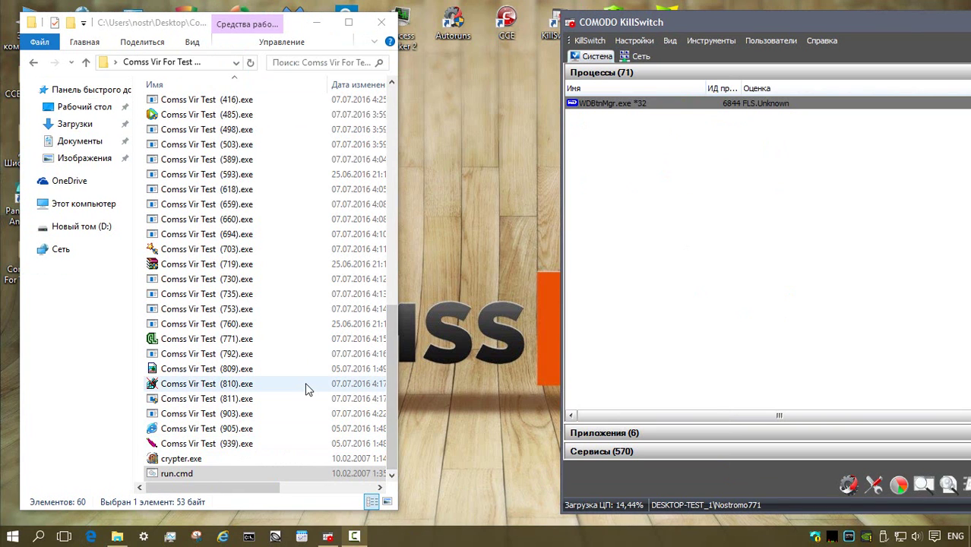
Start a full scan in Panda Free Antivirus on the Panda system.
{"action": "left_click", "coordinate": [392, 396]}
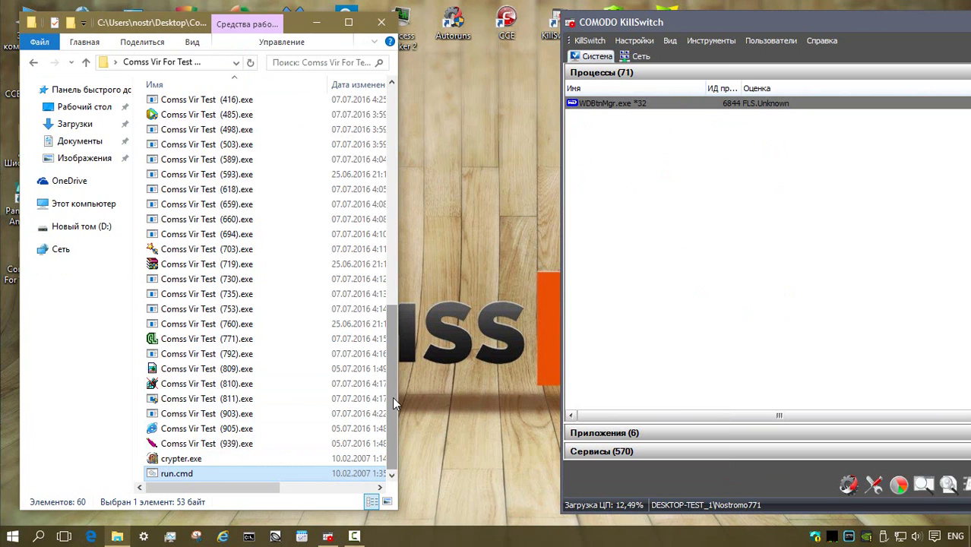
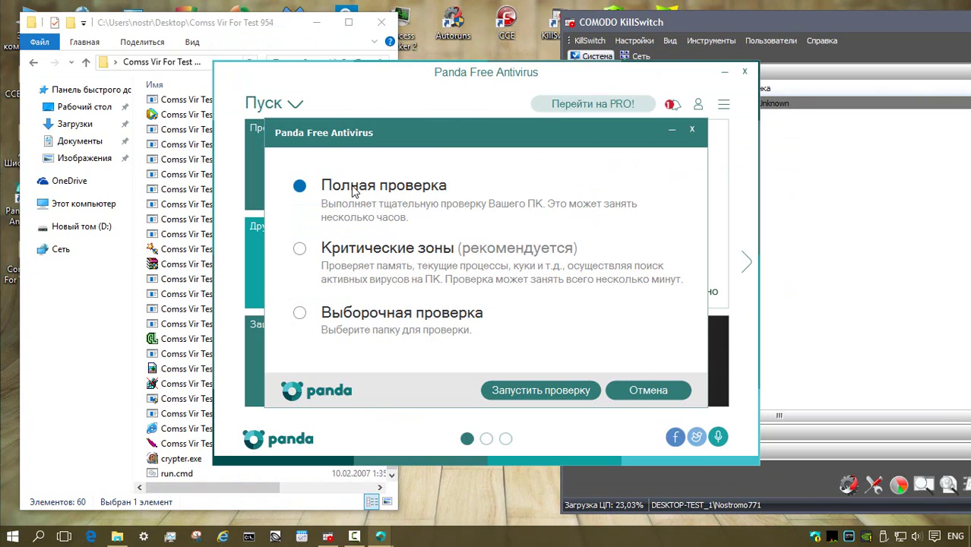
{"action": "left_click", "coordinate": [552, 390]}
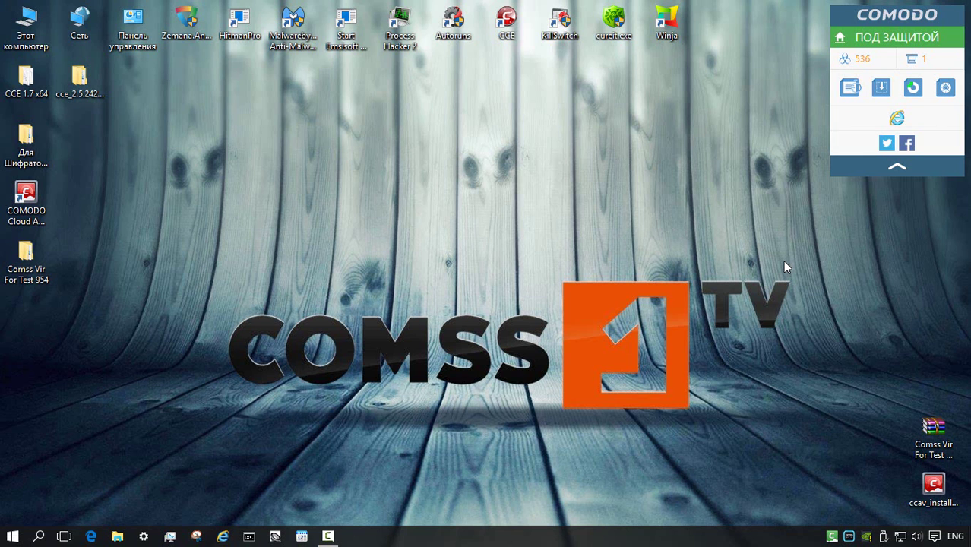
On the COMODO system, move the sandboxed application uumaeygw.exe to quarantine.
{"action": "left_click", "coordinate": [914, 60]}
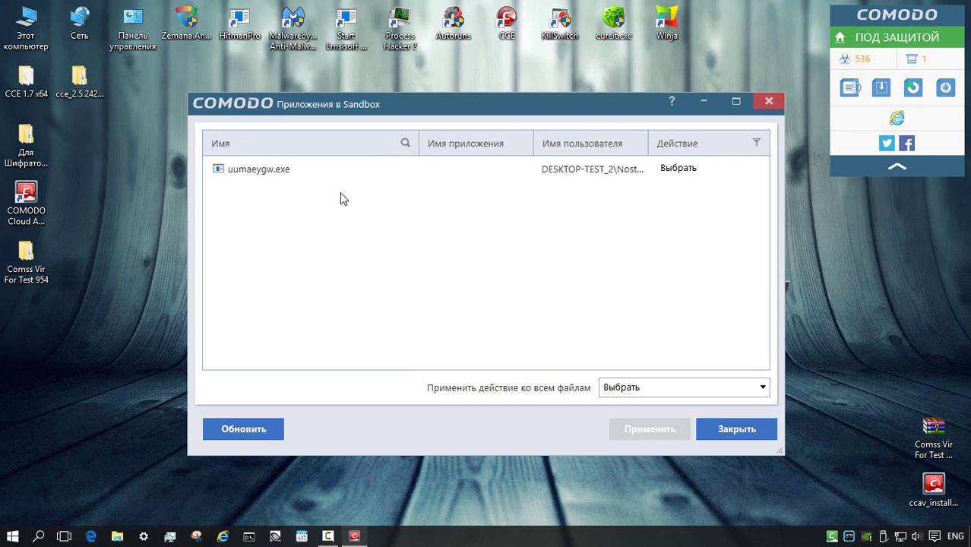
{"action": "left_click", "coordinate": [678, 168]}
{"action": "left_click", "coordinate": [641, 213]}
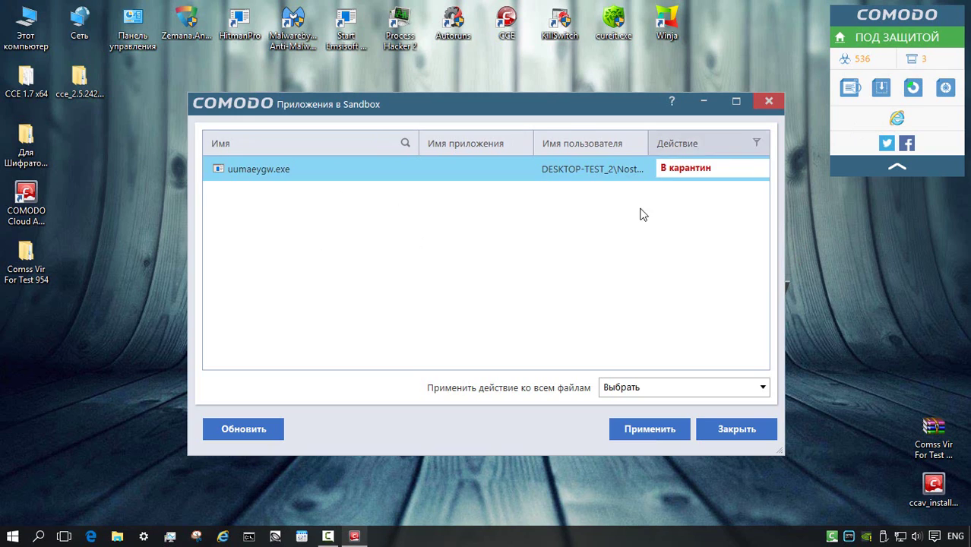
{"action": "left_click", "coordinate": [649, 430]}
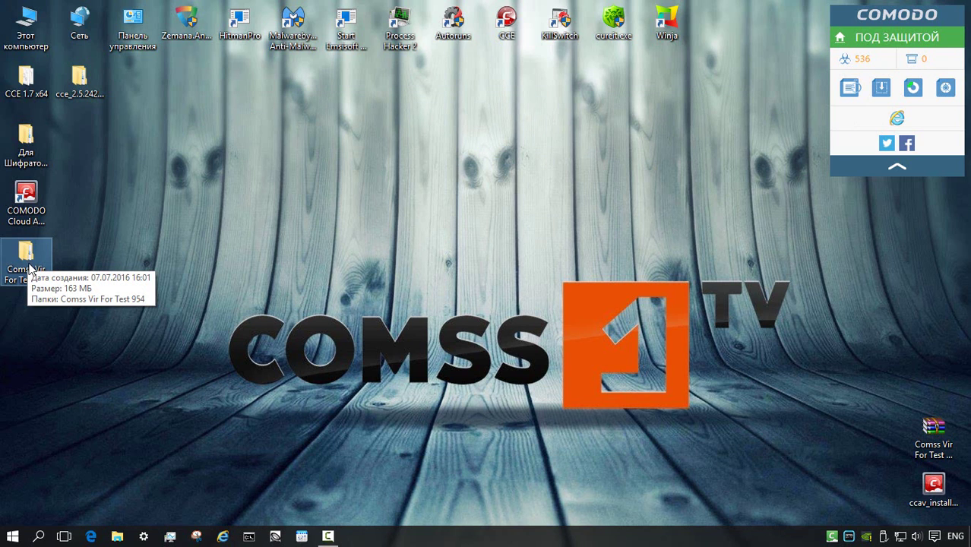
Delete the Comss Vir For Test 954 folder from the COMODO system's desktop and close the COMODO Cloud Antivirus window.
{"action": "right_click", "coordinate": [31, 269]}
{"action": "left_click", "coordinate": [95, 474]}
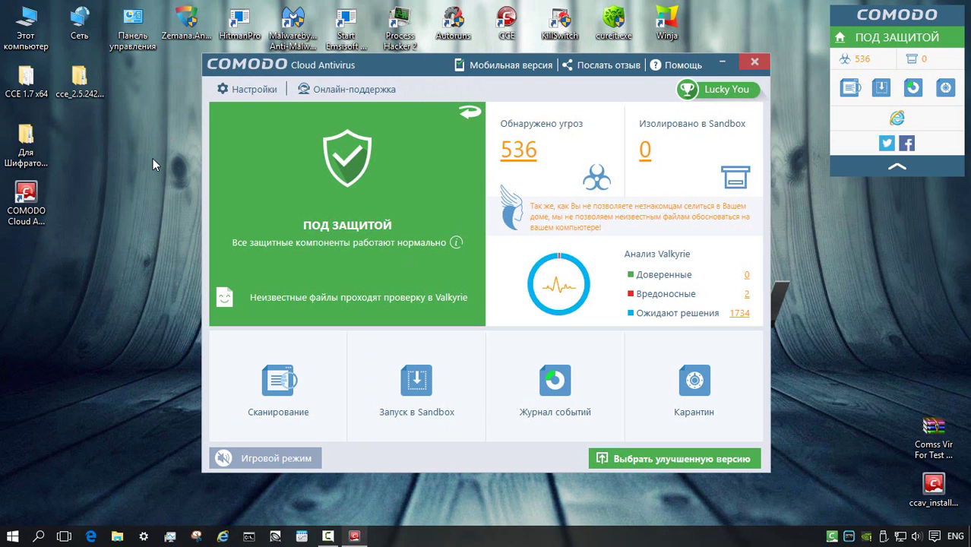
{"action": "key", "text": "alt+F4"}
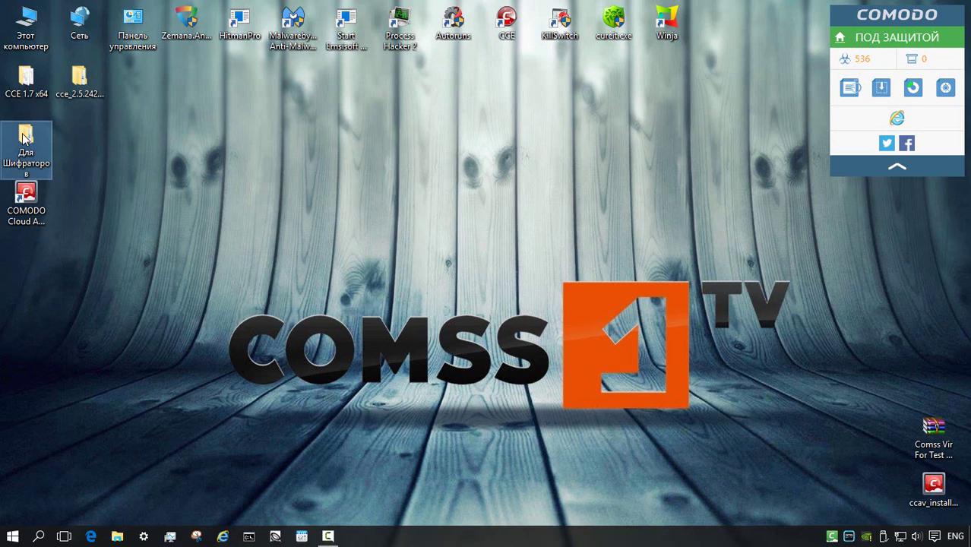
Check the archives, Babymetal music and photo subfolders of the Для Шифраторов folder on the COMODO system for damaged files.
{"action": "double_click", "coordinate": [25, 138]}
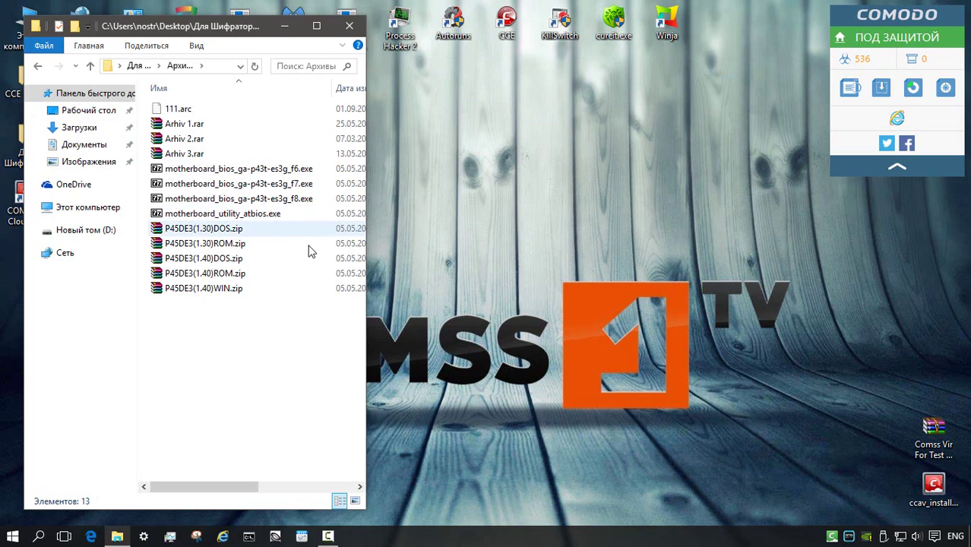
{"action": "left_click", "coordinate": [310, 225]}
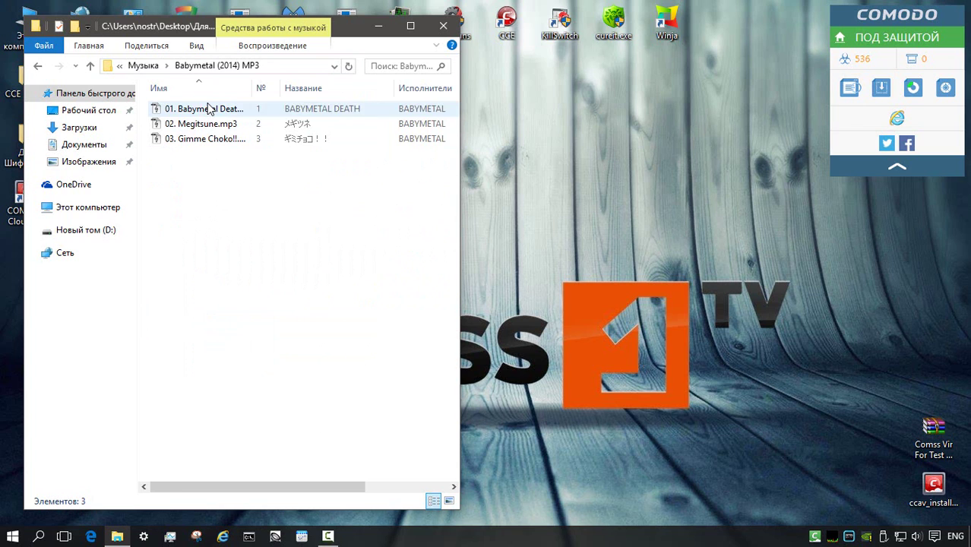
{"action": "left_click", "coordinate": [209, 108]}
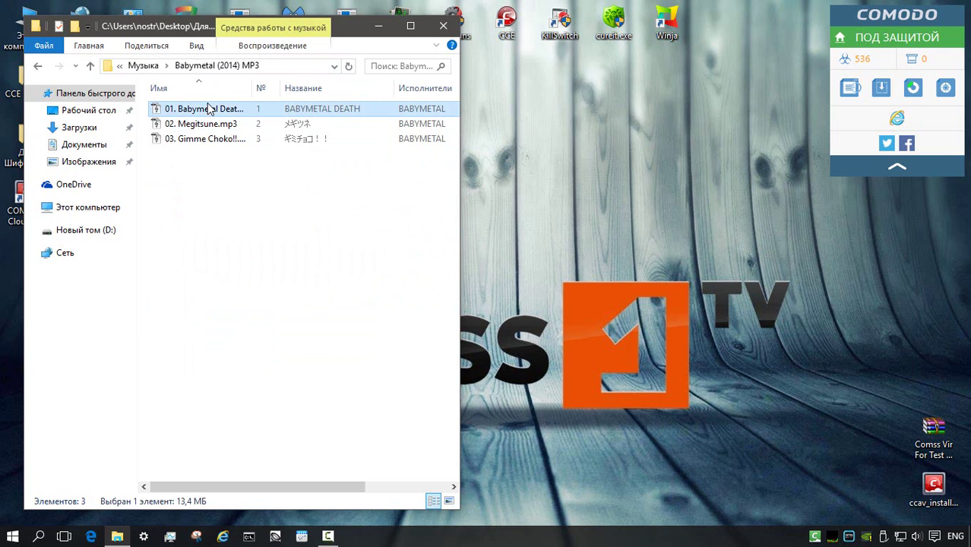
{"action": "double_click", "coordinate": [210, 109]}
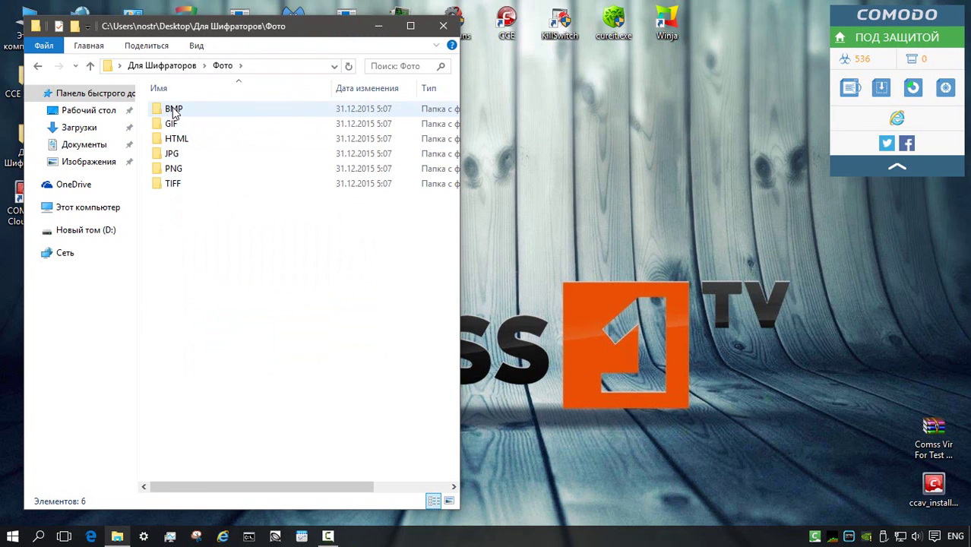
{"action": "double_click", "coordinate": [172, 109]}
{"action": "key", "text": "alt+Left"}
{"action": "double_click", "coordinate": [173, 124]}
{"action": "key", "text": "alt+Left"}
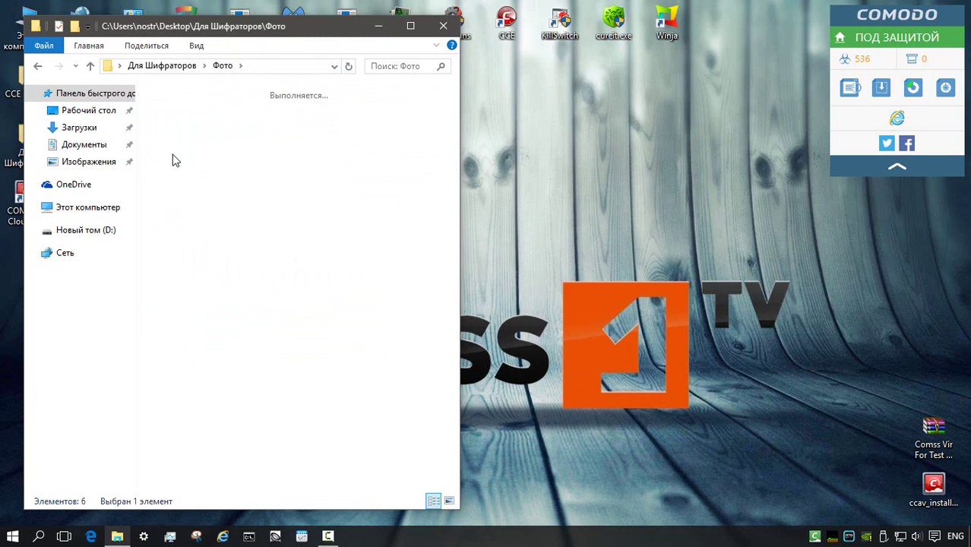
{"action": "double_click", "coordinate": [172, 159]}
{"action": "left_click", "coordinate": [90, 65]}
{"action": "double_click", "coordinate": [167, 171]}
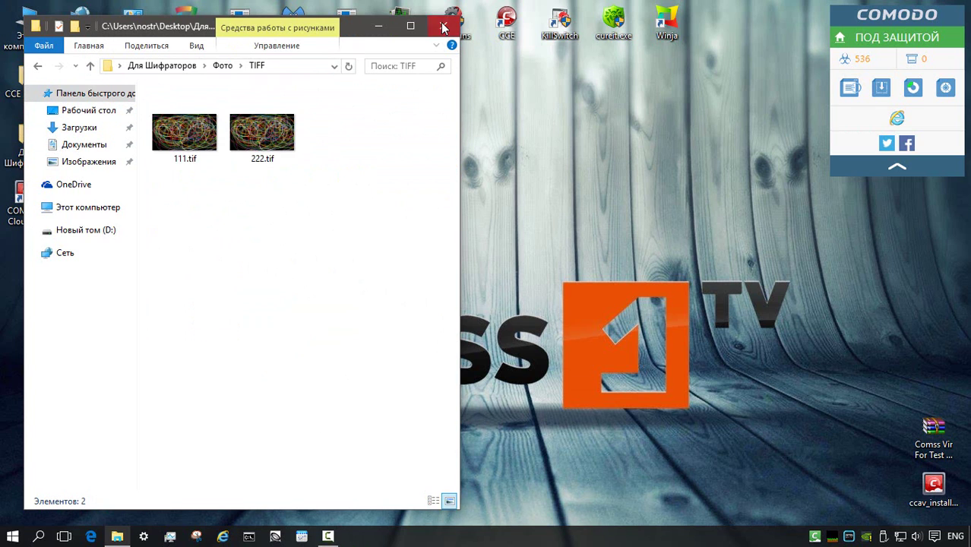
{"action": "left_click", "coordinate": [442, 26]}
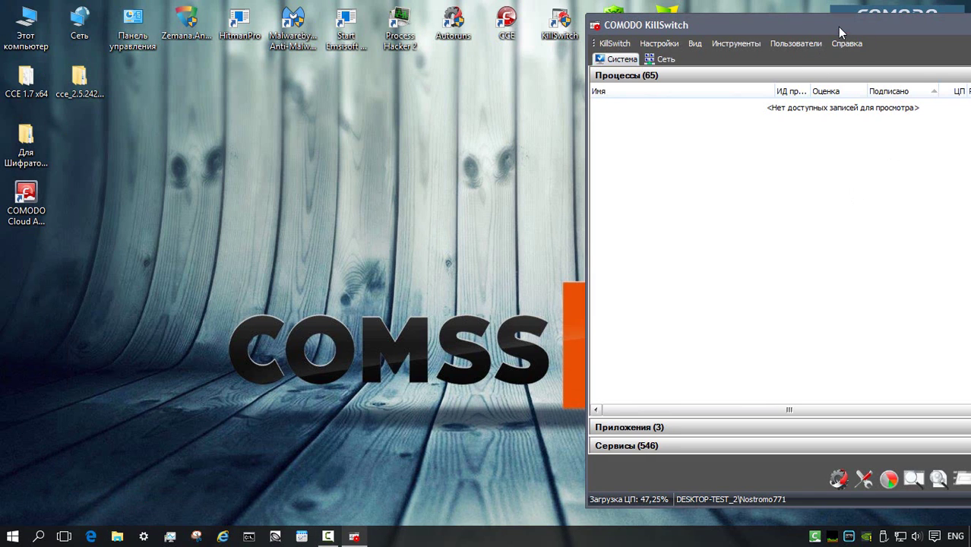
Inspect the running processes in COMODO KillSwitch on the COMODO system and close it.
{"action": "left_click_drag", "start_coordinate": [837, 27], "coordinate": [385, 21]}
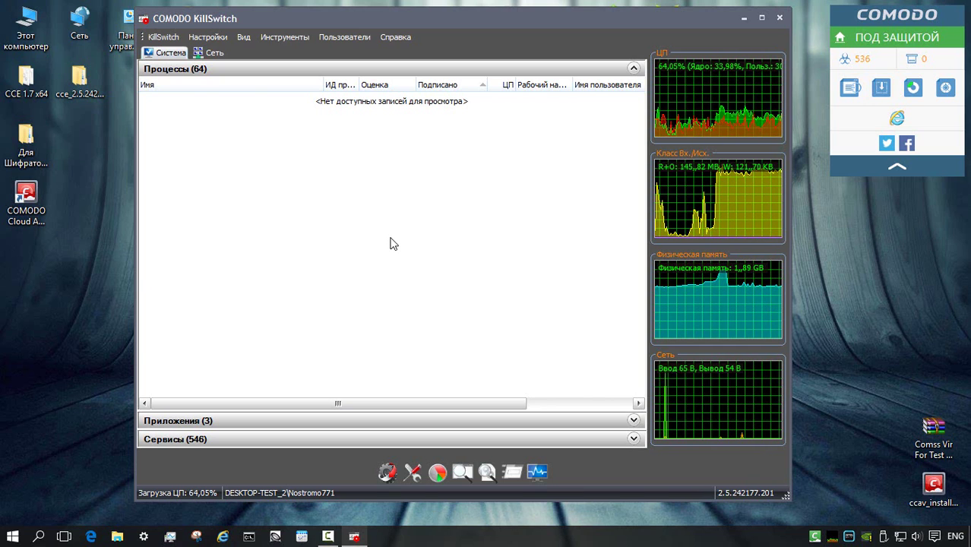
{"action": "key", "text": "alt+F4"}
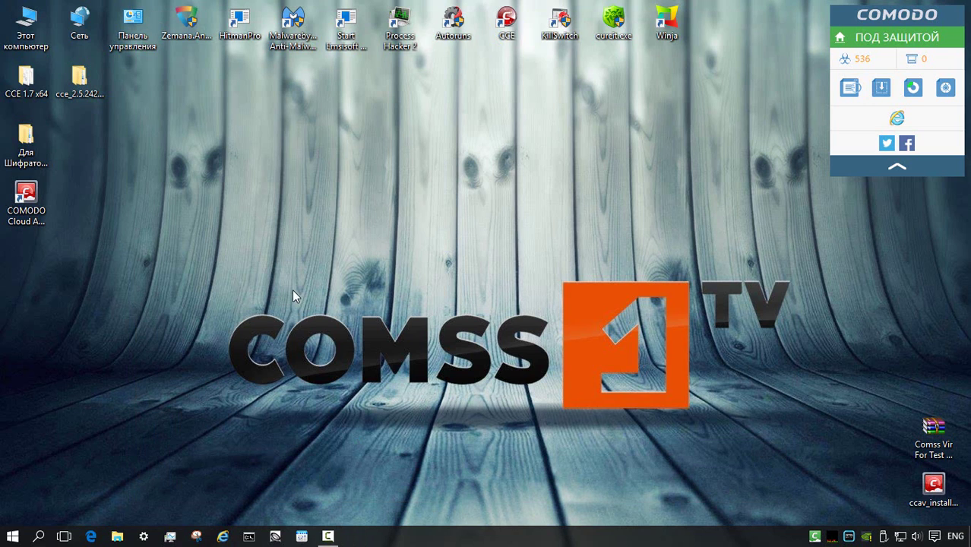
Start a deep scan in Zemana AntiMalware and launch HitmanPro.exe alongside it, dismissing the sandbox alert.
{"action": "double_click", "coordinate": [188, 25]}
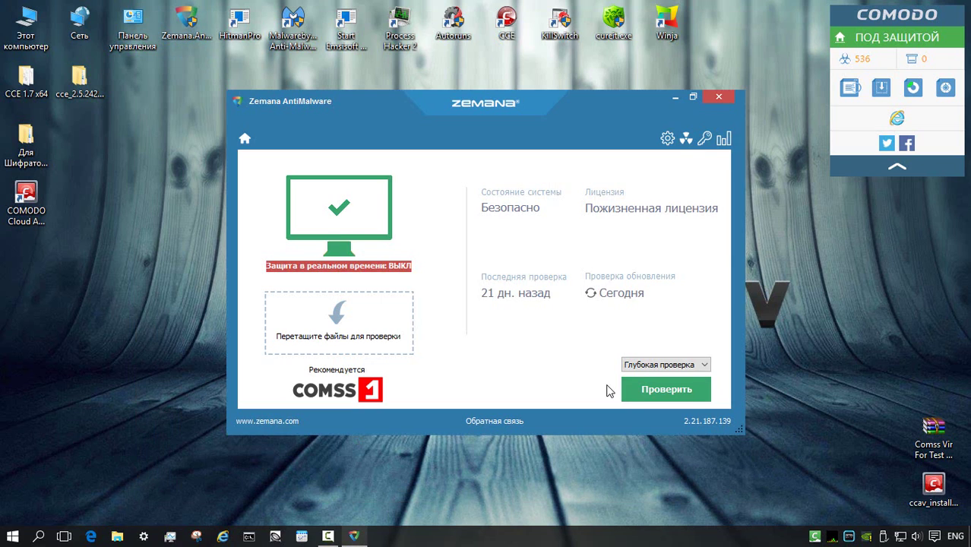
{"action": "left_click", "coordinate": [661, 391]}
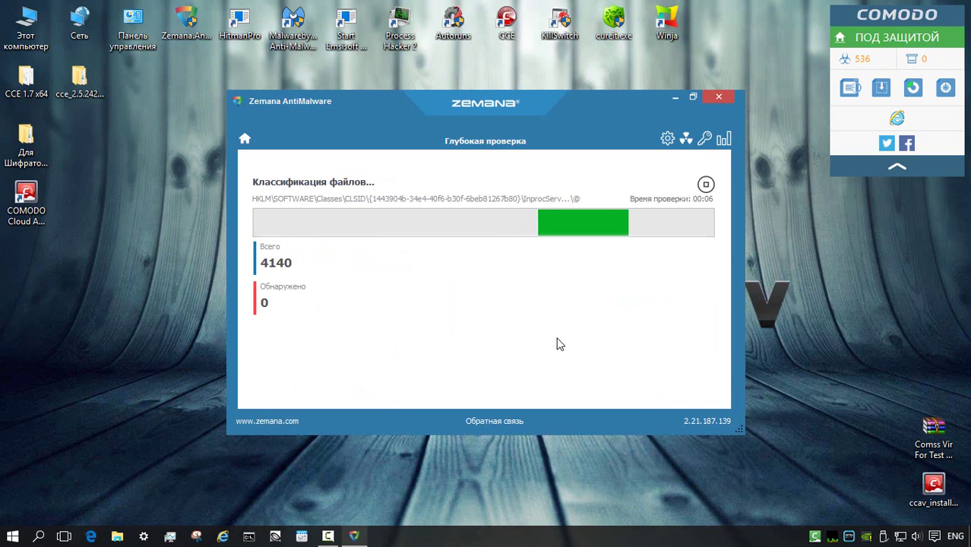
{"action": "double_click", "coordinate": [240, 26]}
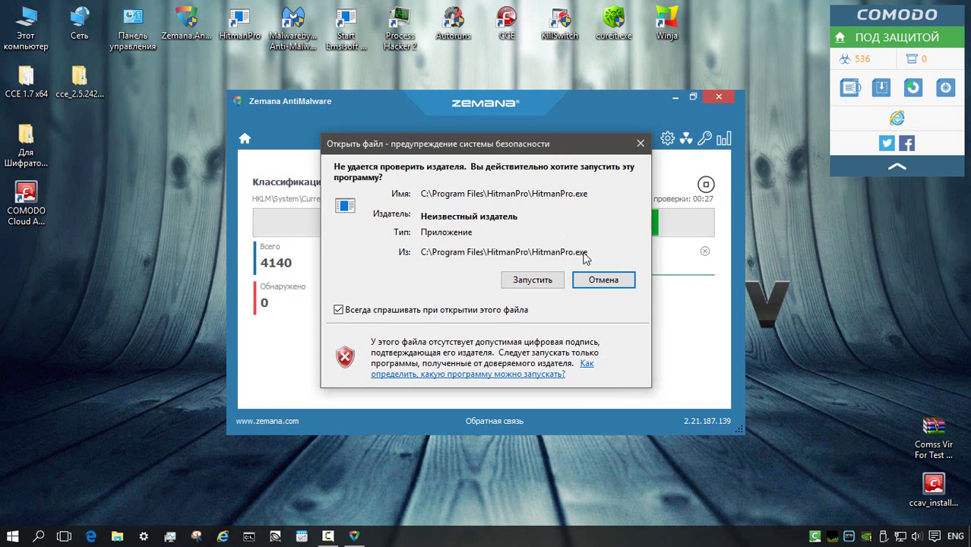
{"action": "left_click", "coordinate": [532, 278]}
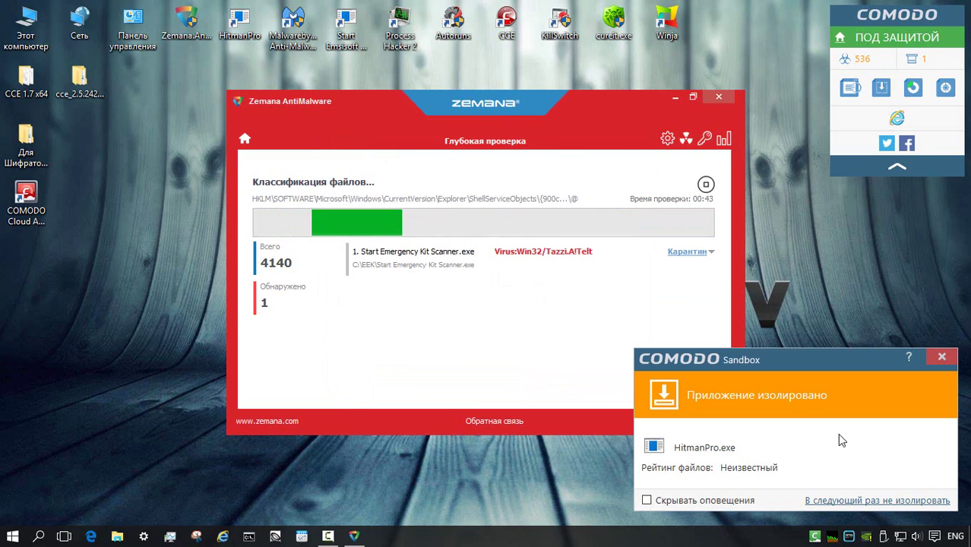
{"action": "left_click", "coordinate": [947, 358]}
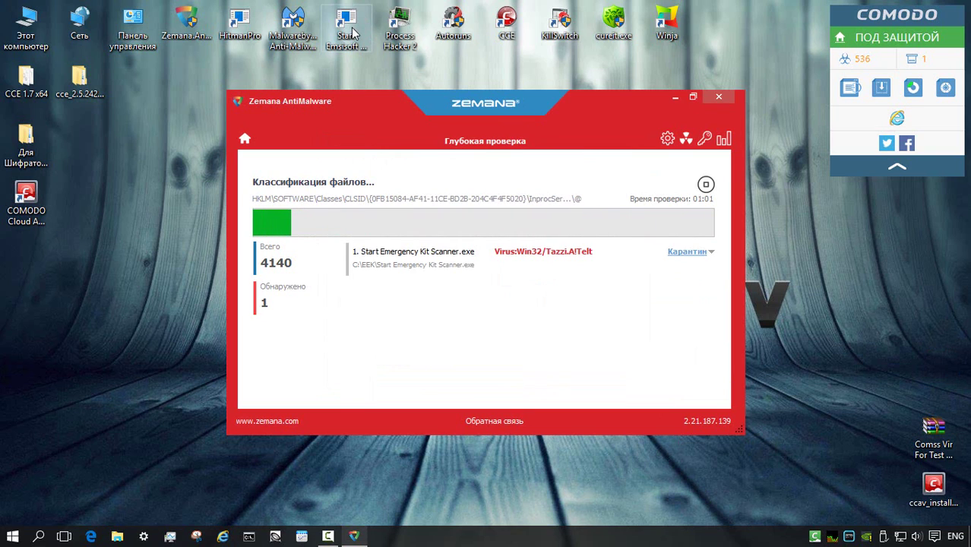
Start a full scan in Malwarebytes Anti-Malware and an infection scan in HitmanPro on the COMODO system.
{"action": "double_click", "coordinate": [292, 26]}
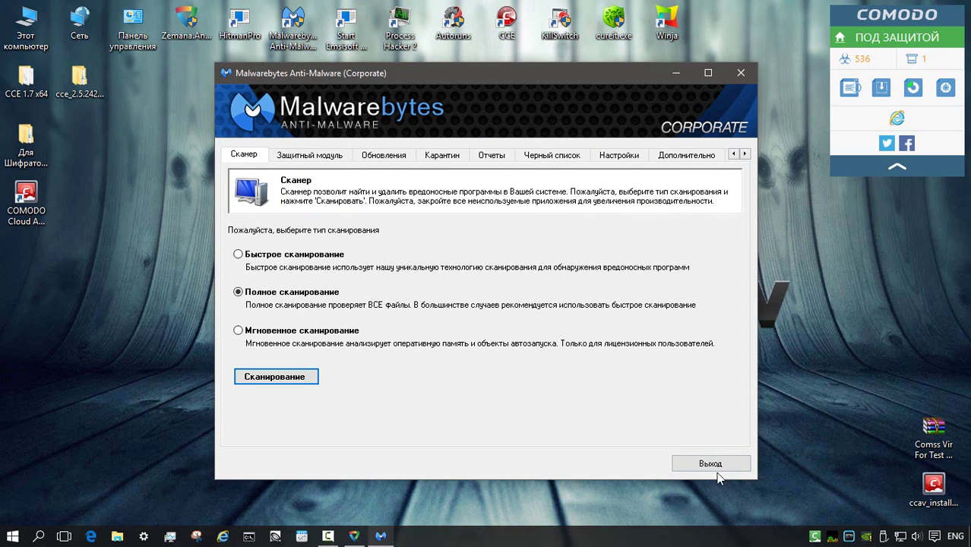
{"action": "left_click", "coordinate": [300, 377]}
{"action": "left_click", "coordinate": [573, 372]}
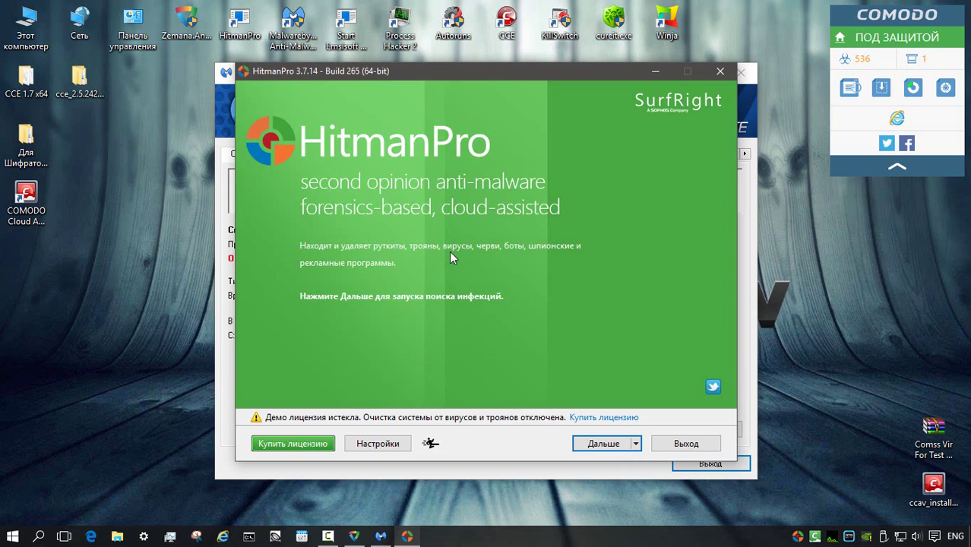
{"action": "left_click", "coordinate": [606, 443]}
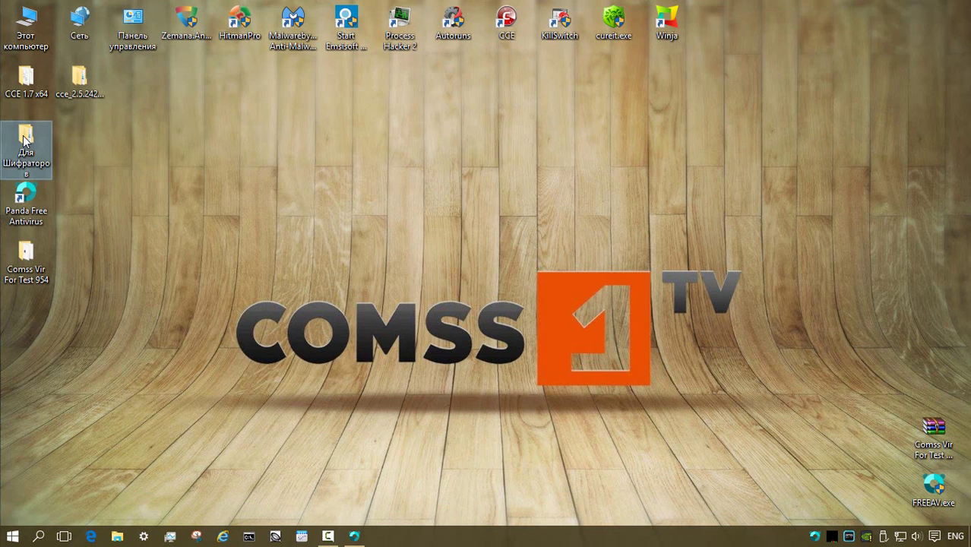
Check the documents and photo subfolders of the Для Шифраторов folder on the Panda system.
{"action": "double_click", "coordinate": [25, 139]}
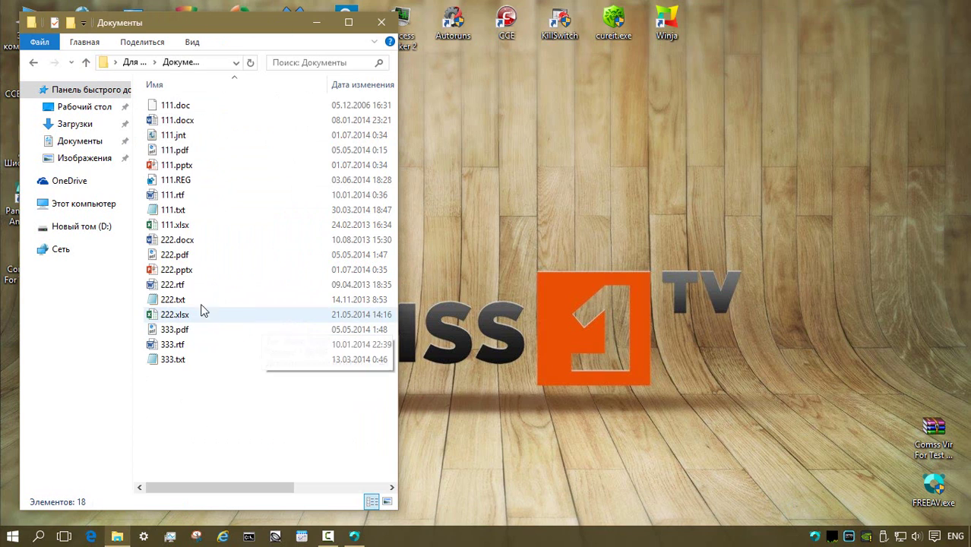
{"action": "left_click", "coordinate": [195, 284]}
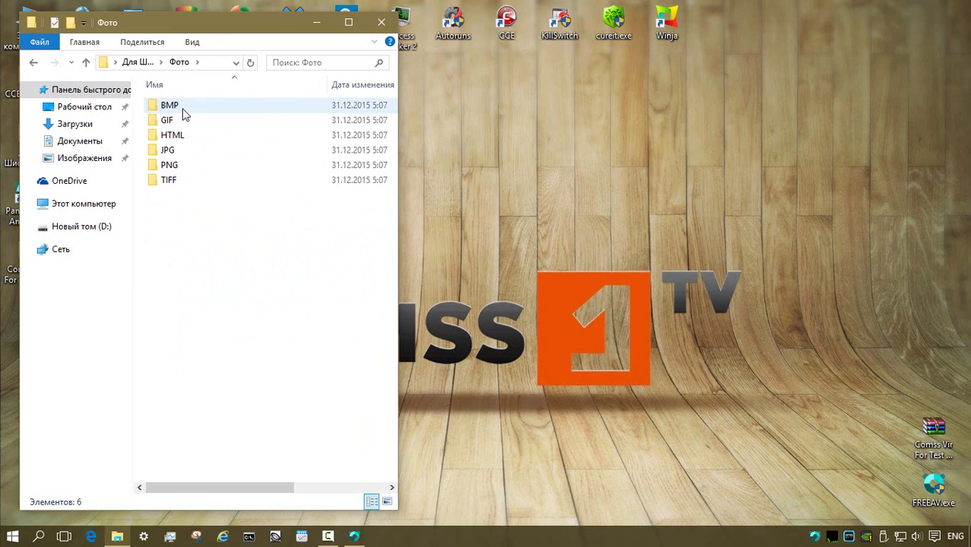
{"action": "double_click", "coordinate": [182, 106]}
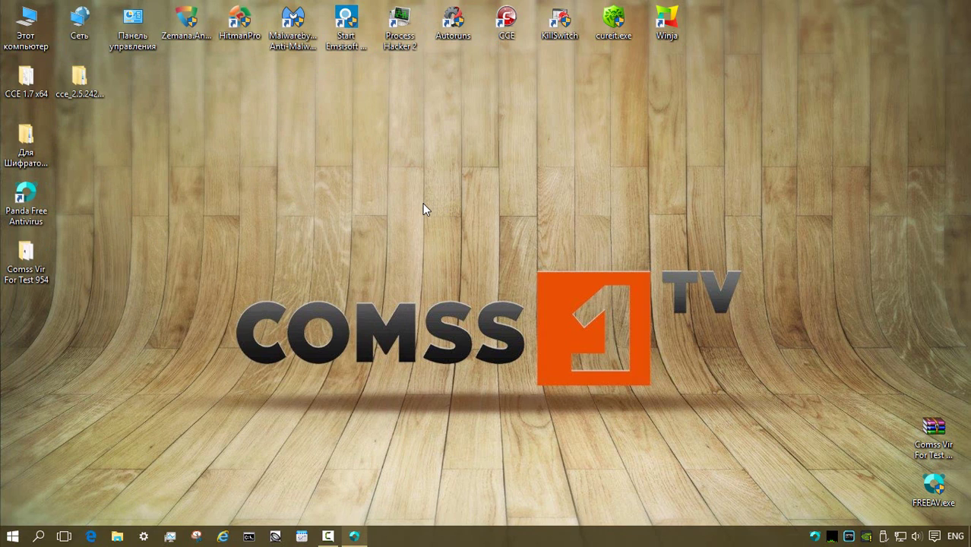
Start a deep scan in Zemana AntiMalware on the Panda system and delete the Comss Vir For Test 954 folder.
{"action": "double_click", "coordinate": [182, 25]}
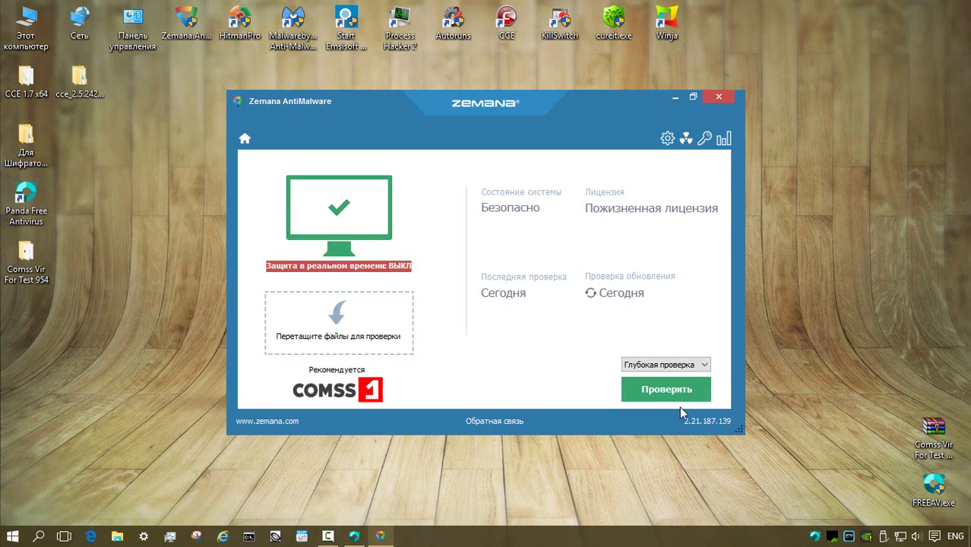
{"action": "left_click", "coordinate": [668, 391]}
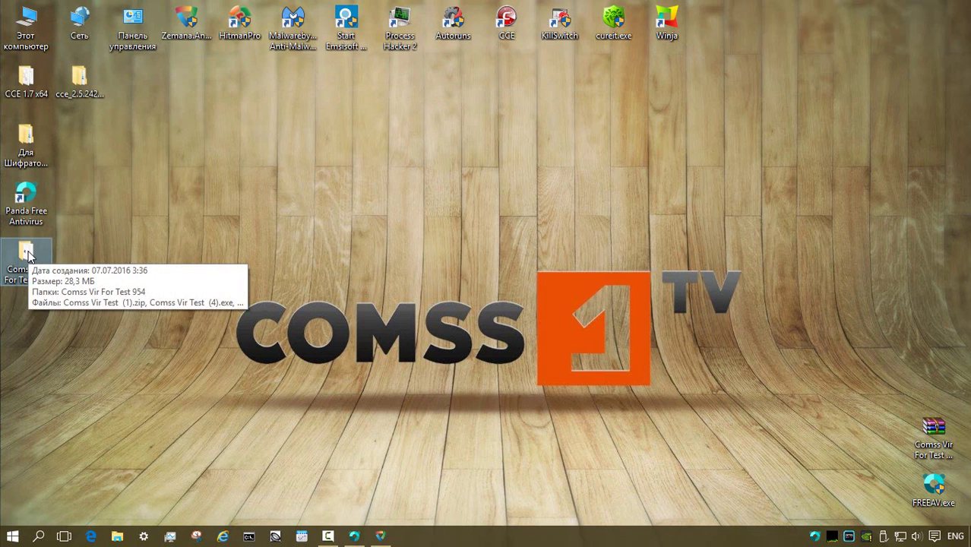
{"action": "right_click", "coordinate": [28, 256]}
{"action": "left_click", "coordinate": [72, 475]}
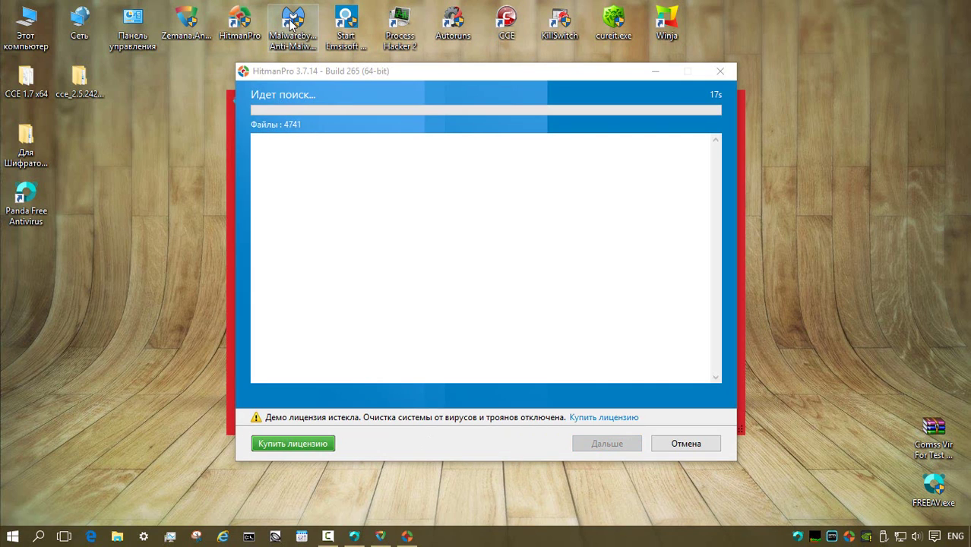
Start a full Malwarebytes Anti-Malware scan of drive C:\ on the Panda system.
{"action": "double_click", "coordinate": [291, 22]}
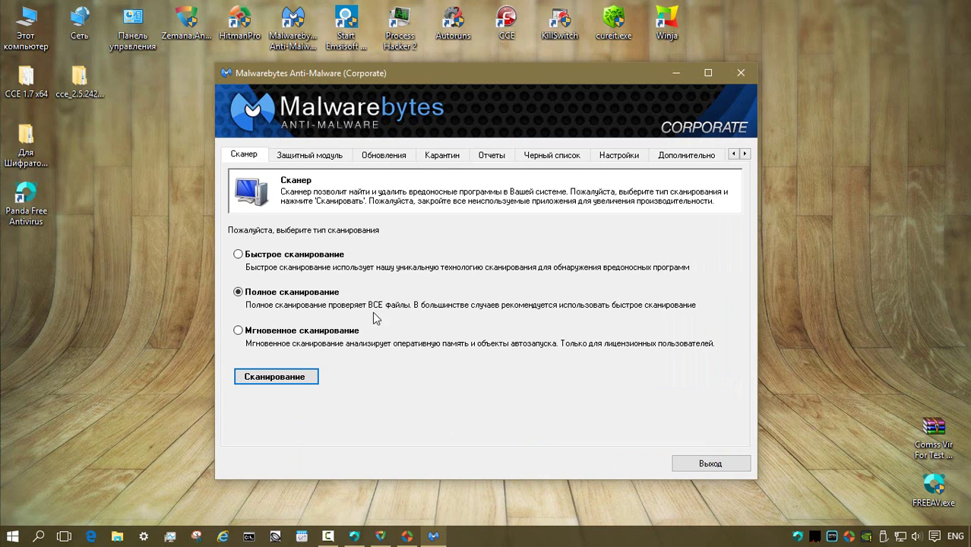
{"action": "left_click", "coordinate": [275, 376]}
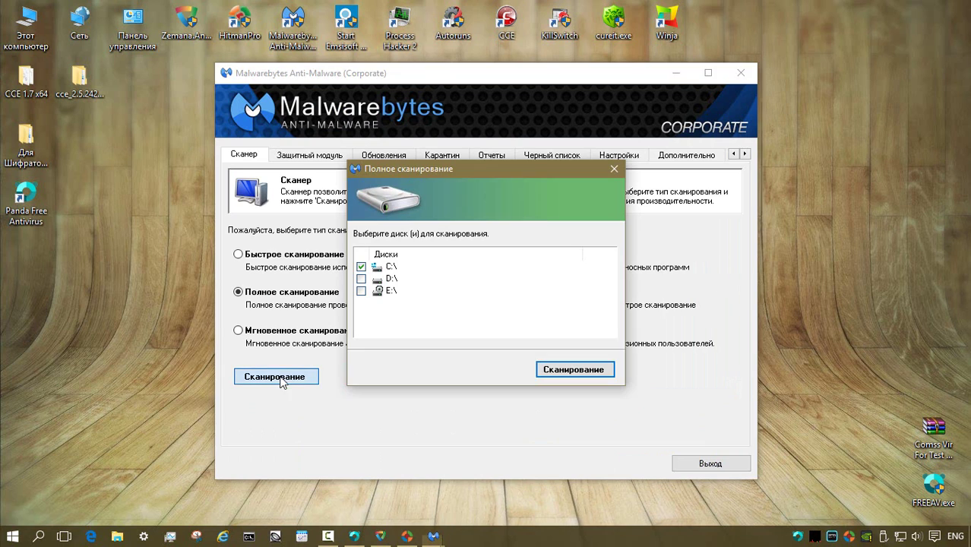
{"action": "left_click", "coordinate": [574, 369]}
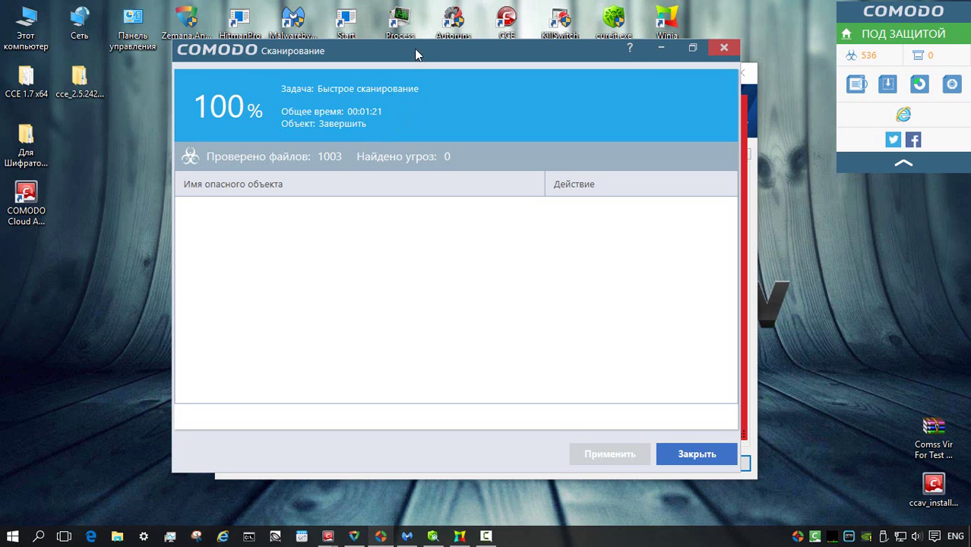
Review the completed quick scan results on the COMODO system.
{"action": "left_click_drag", "start_coordinate": [418, 57], "coordinate": [425, 58]}
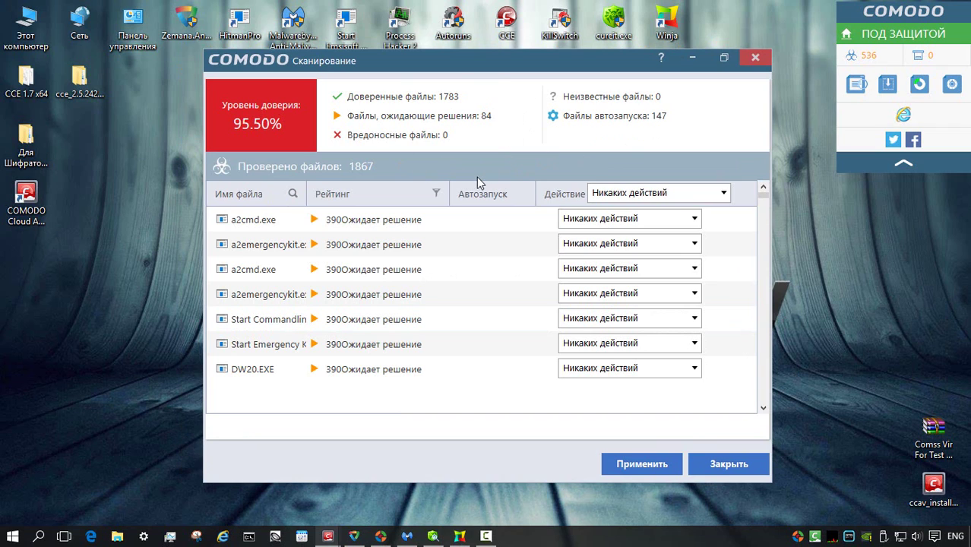
Switch to Winja and examine the antivirus detections in the analysis report for a2emergencykit.exe on the COMODO system.
{"action": "mouse_move", "coordinate": [765, 199]}
{"action": "left_mouse_down"}
{"action": "mouse_move", "coordinate": [764, 403]}
{"action": "mouse_move", "coordinate": [766, 180]}
{"action": "left_mouse_up"}
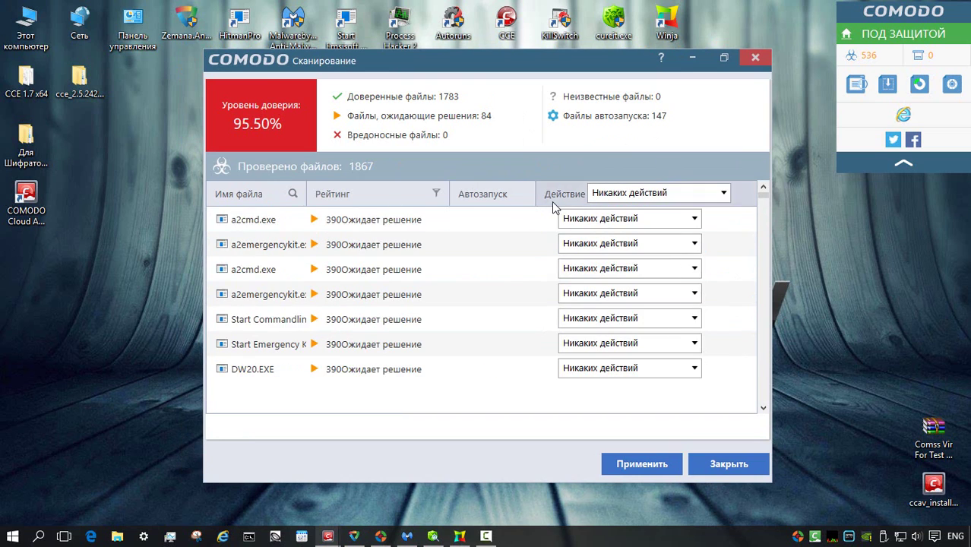
{"action": "left_click", "coordinate": [650, 463]}
{"action": "left_click", "coordinate": [458, 536]}
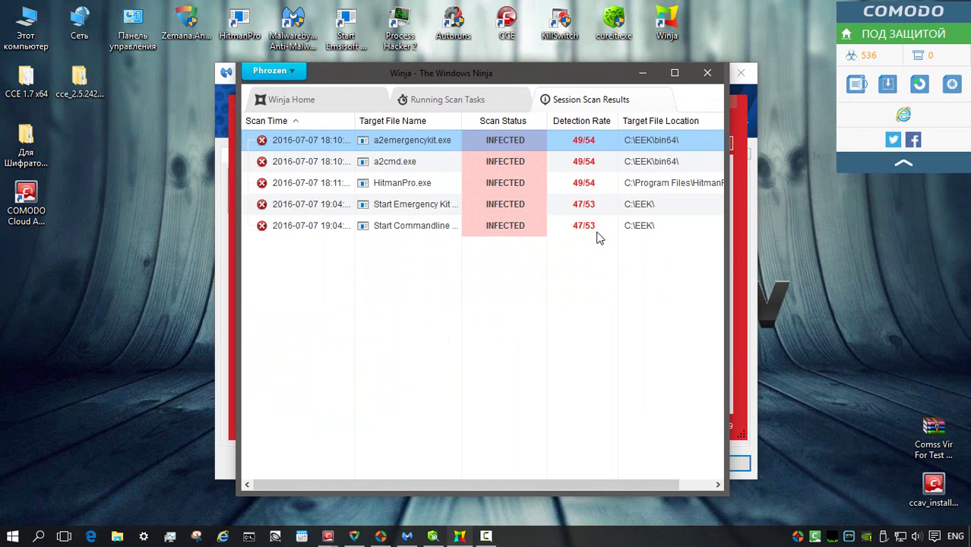
{"action": "double_click", "coordinate": [319, 141]}
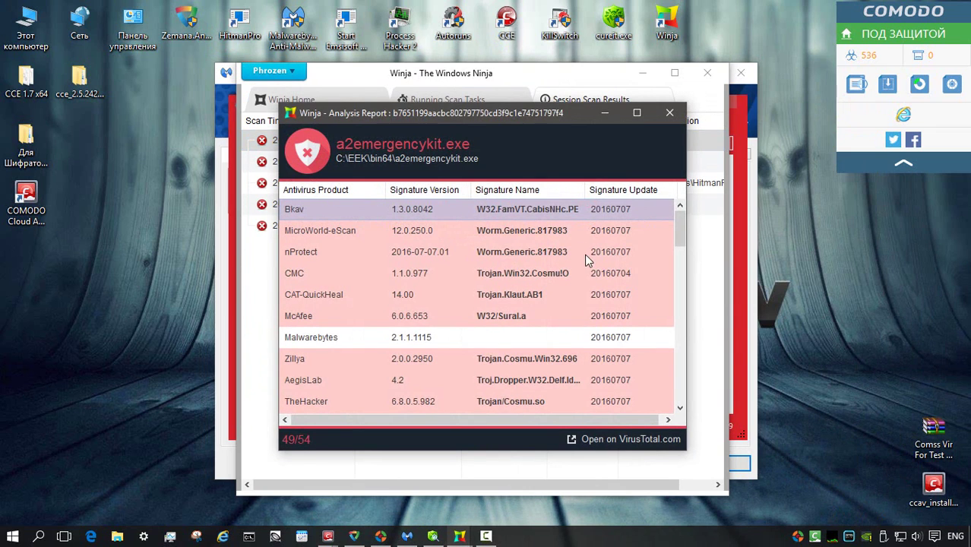
{"action": "scroll", "coordinate": [562, 251], "scroll_direction": "down", "scroll_amount": 10}
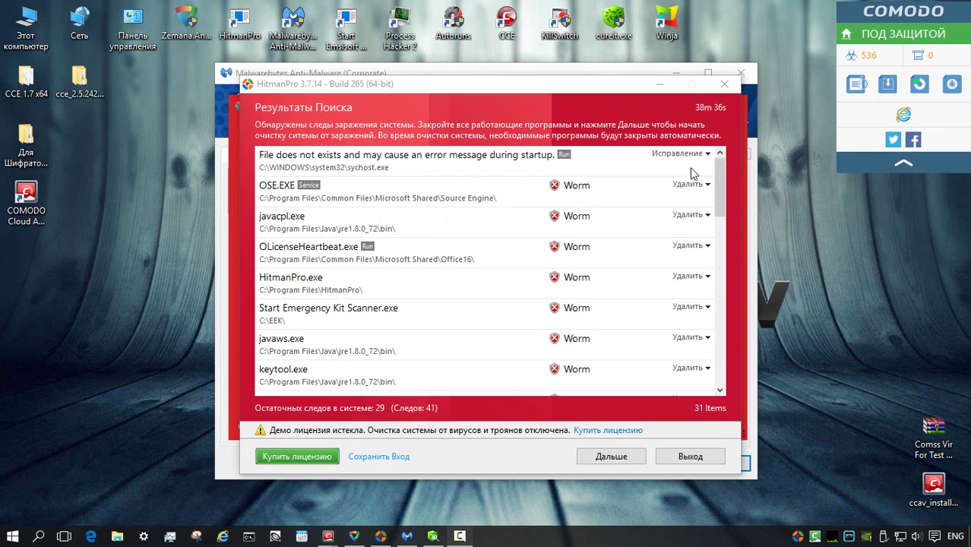
Examine the HitmanPro threat list on the COMODO system and browse the CCAV folder inside C:\.Trash-0\files.
{"action": "left_click_drag", "start_coordinate": [721, 180], "coordinate": [728, 361]}
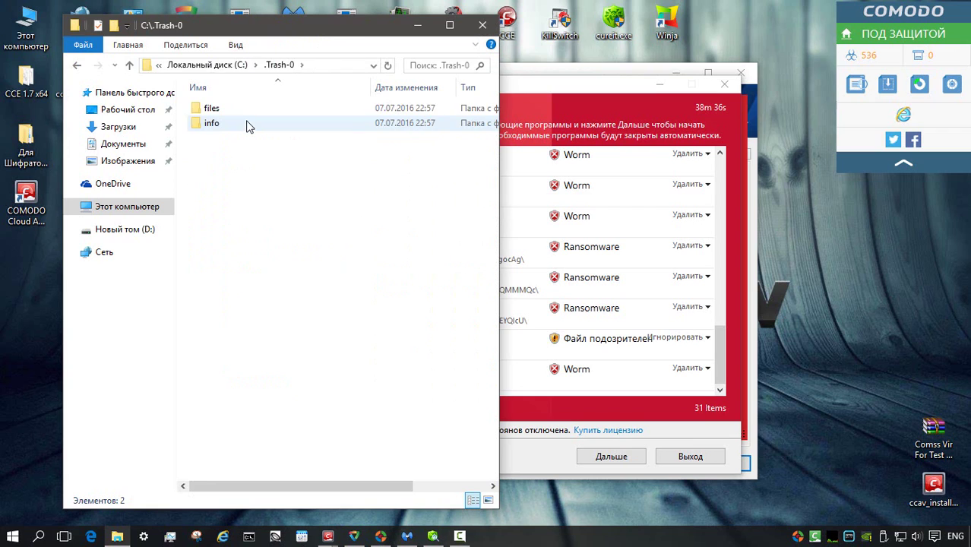
{"action": "double_click", "coordinate": [239, 108]}
{"action": "left_click", "coordinate": [243, 111]}
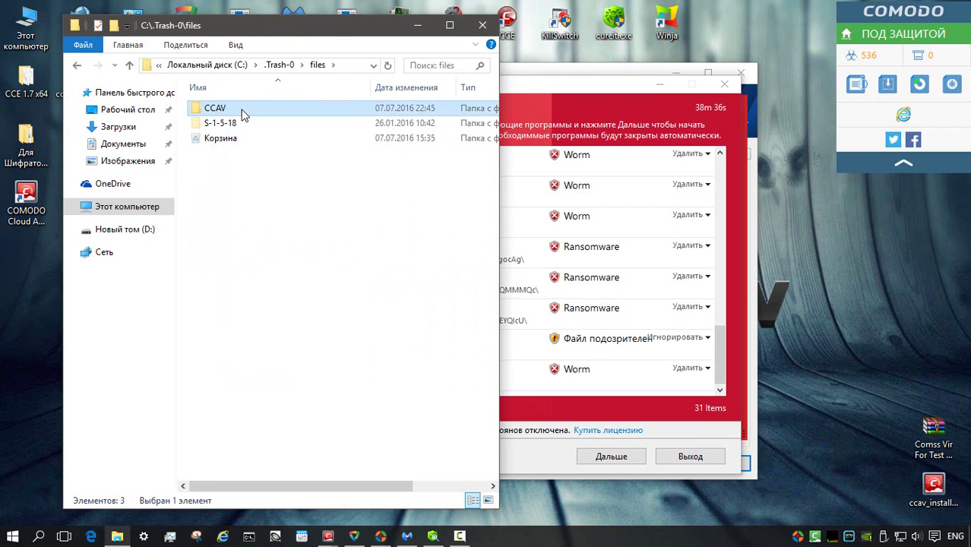
{"action": "double_click", "coordinate": [243, 111]}
{"action": "double_click", "coordinate": [243, 109]}
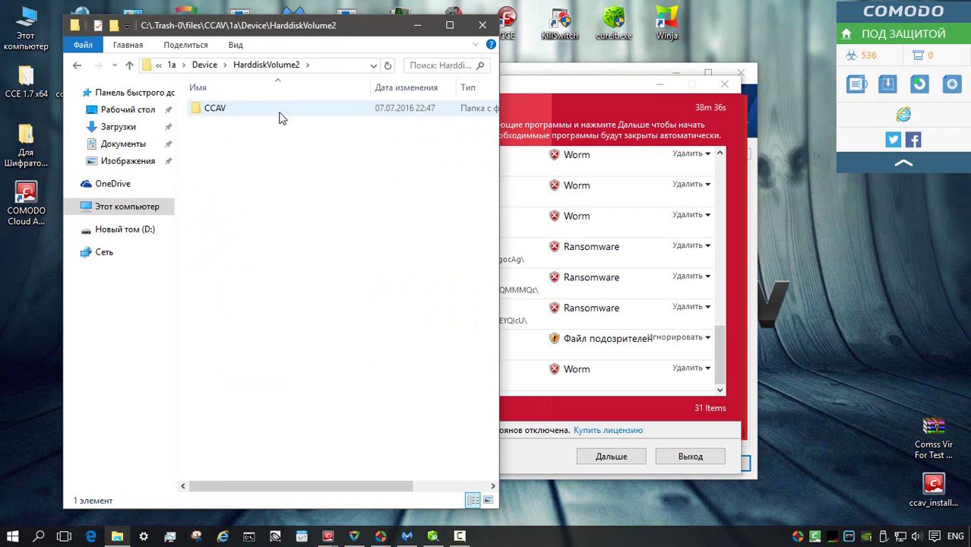
{"action": "double_click", "coordinate": [129, 66]}
{"action": "left_click", "coordinate": [129, 66]}
{"action": "left_click", "coordinate": [129, 66]}
{"action": "left_click", "coordinate": [129, 66]}
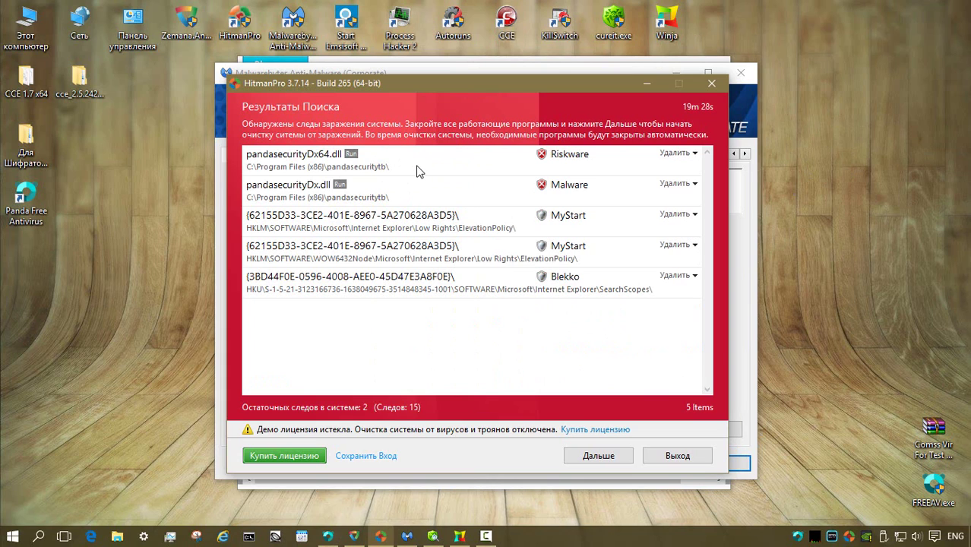
Check the HitmanPro results on the Panda system and the full Zemana deep scan list on the COMODO system.
{"action": "left_click", "coordinate": [402, 192]}
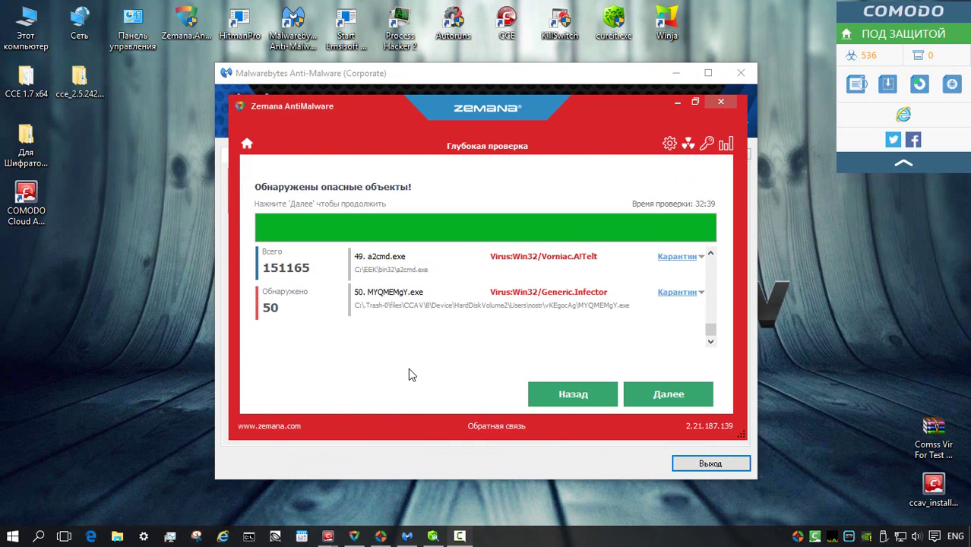
{"action": "key", "text": "super+Up"}
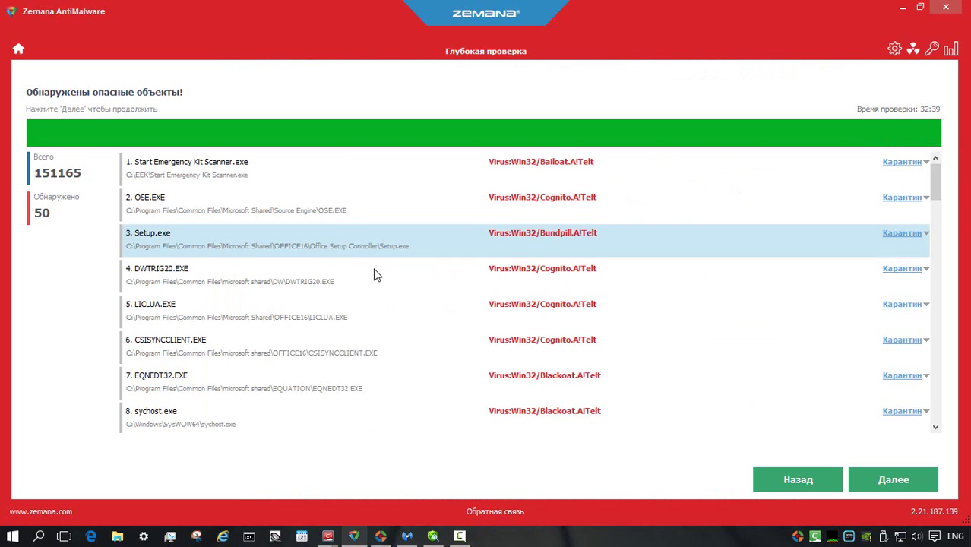
{"action": "scroll", "coordinate": [515, 271], "scroll_direction": "down", "scroll_amount": 15}
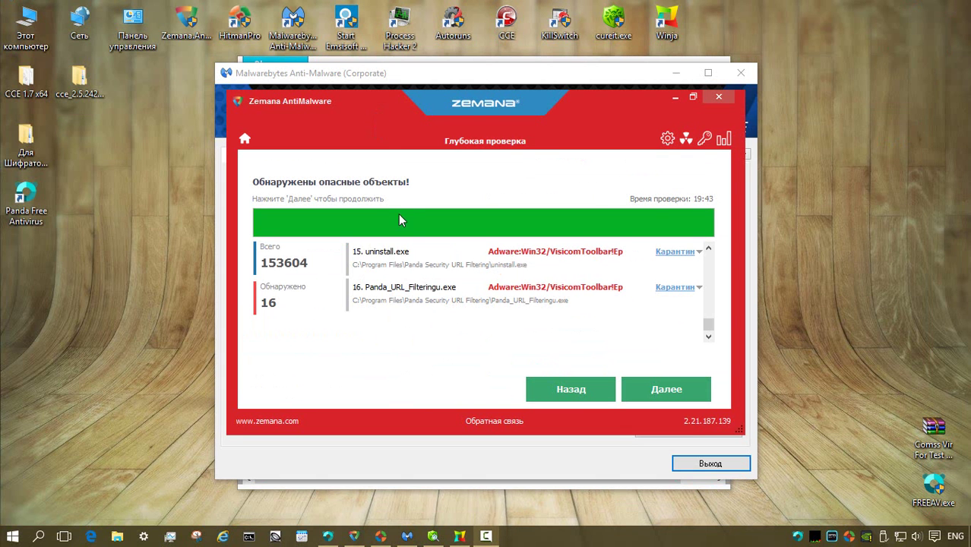
Maximize Zemana AntiMalware on the Panda system and examine the full list of objects detected by its deep scan.
{"action": "left_click", "coordinate": [693, 97]}
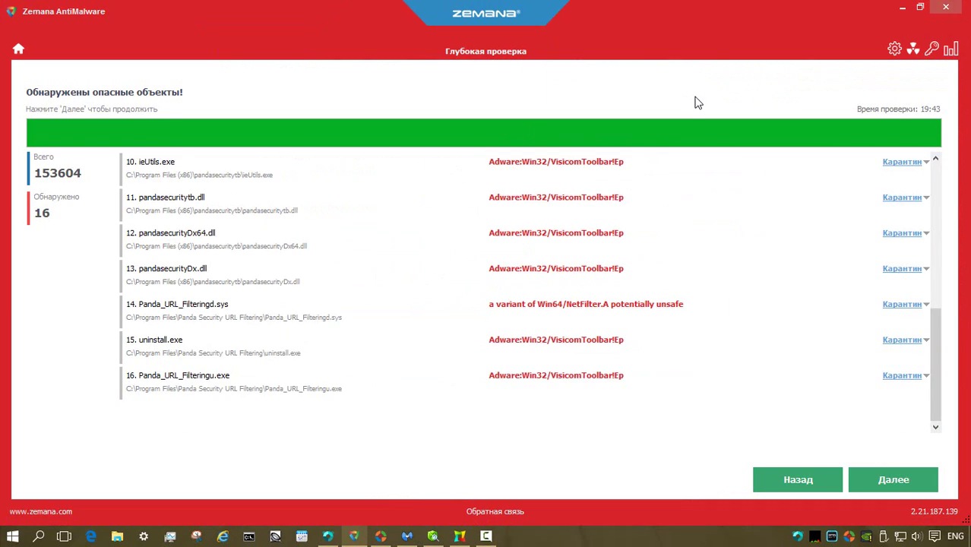
{"action": "scroll", "coordinate": [566, 228], "scroll_direction": "up", "scroll_amount": 5}
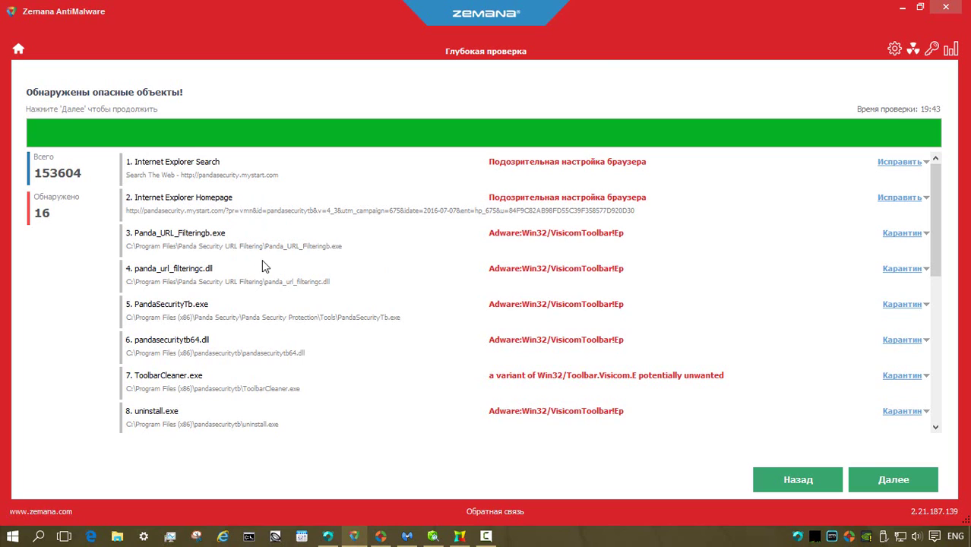
{"action": "scroll", "coordinate": [292, 401], "scroll_direction": "down", "scroll_amount": 5}
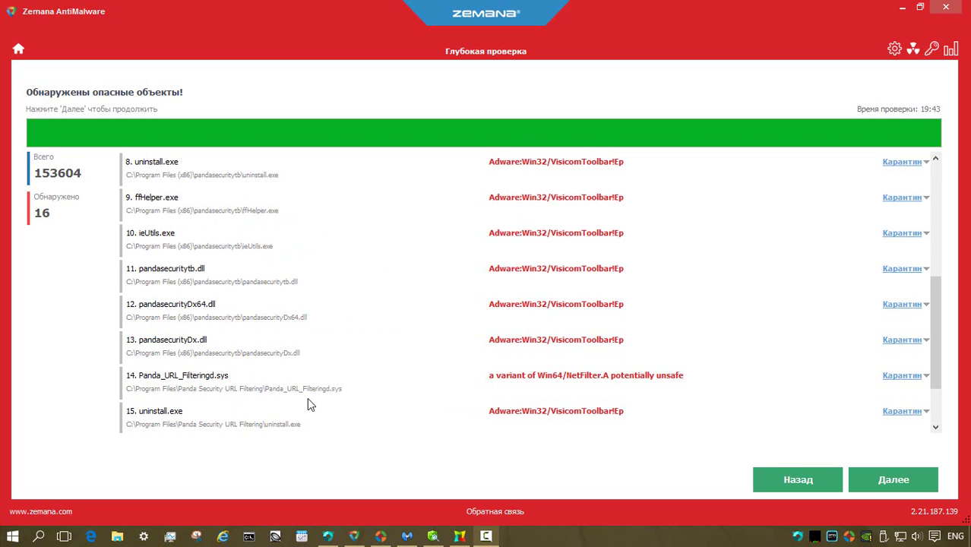
{"action": "scroll", "coordinate": [308, 405], "scroll_direction": "down", "scroll_amount": 2}
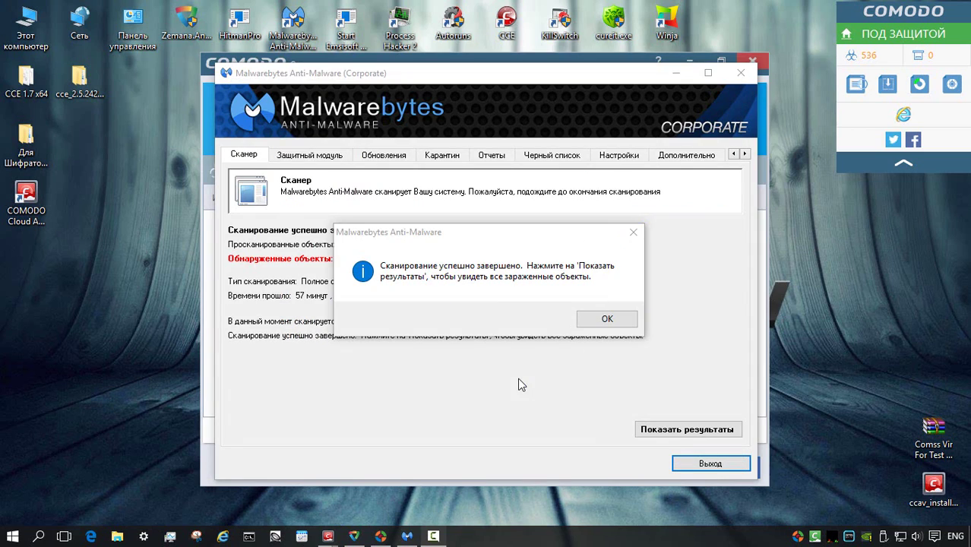
Dismiss the Malwarebytes completion message and scan the .Trash-0 and EEK folders on drive C: with COMODO Cloud Antivirus.
{"action": "key", "text": "Return"}
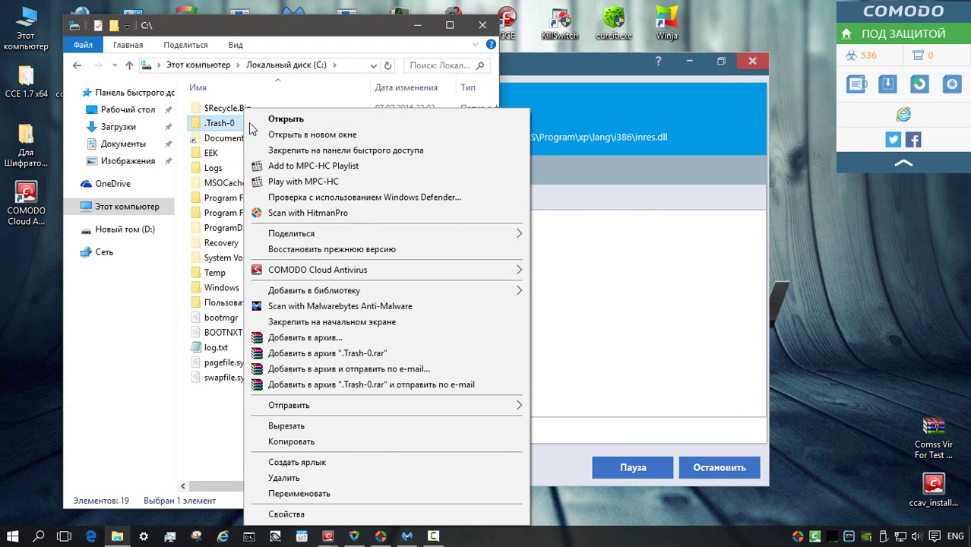
{"action": "mouse_move", "coordinate": [372, 272]}
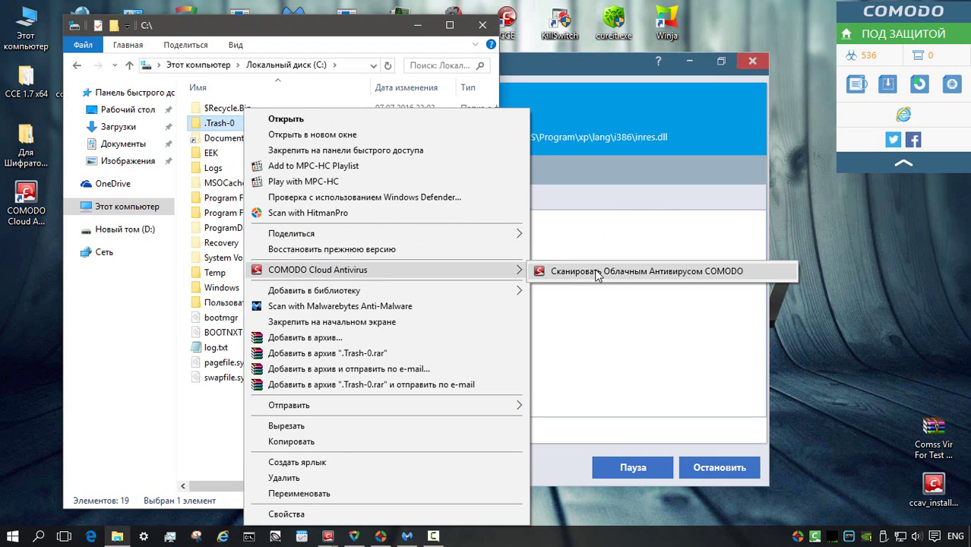
{"action": "left_click", "coordinate": [598, 276]}
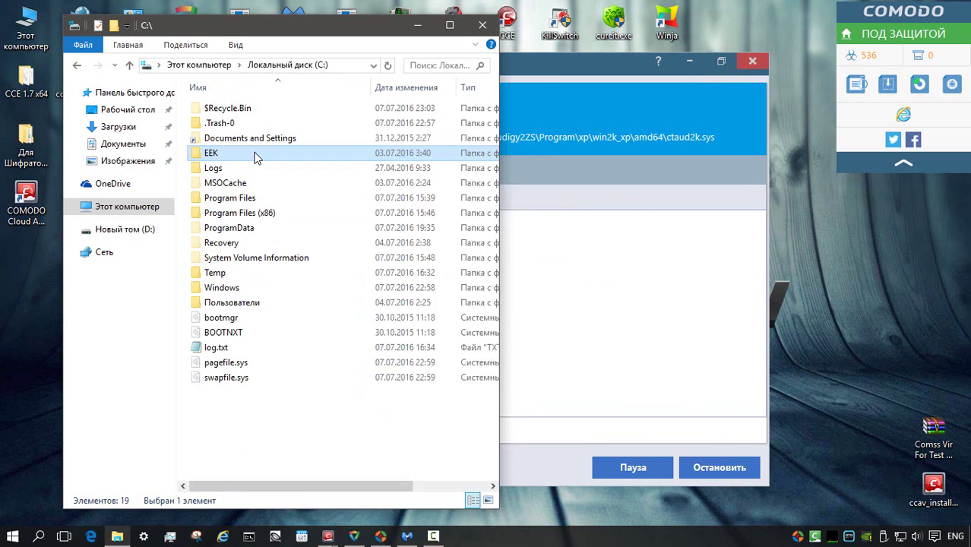
{"action": "right_click", "coordinate": [255, 156]}
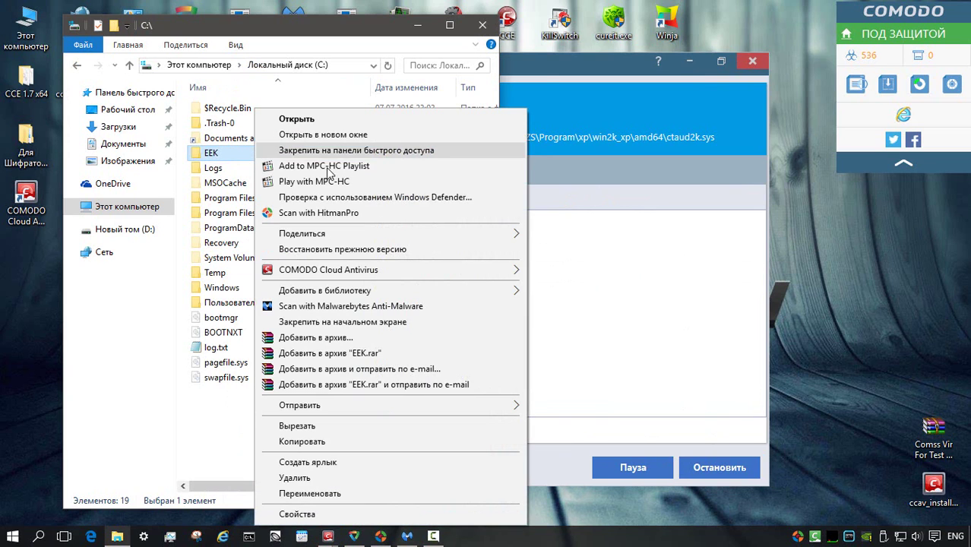
{"action": "mouse_move", "coordinate": [328, 269]}
{"action": "left_click", "coordinate": [596, 274]}
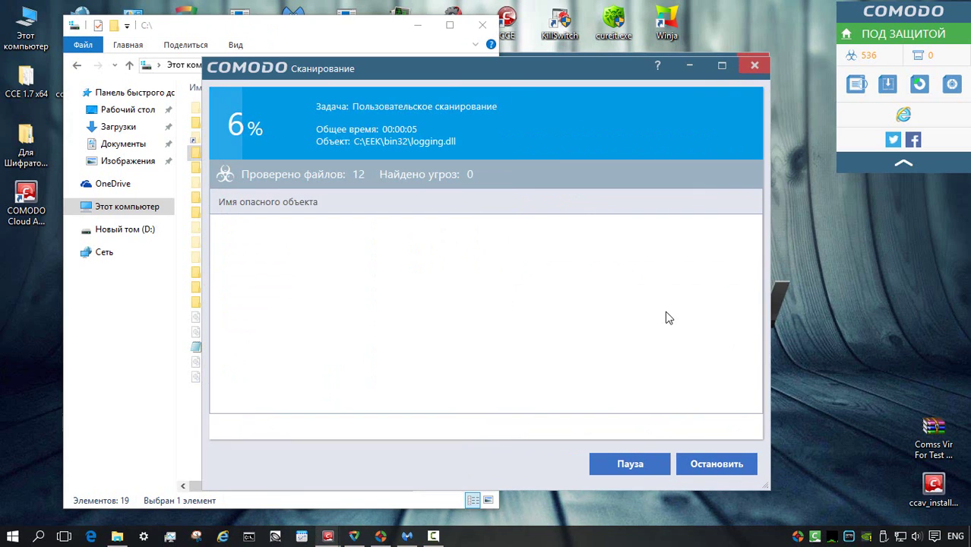